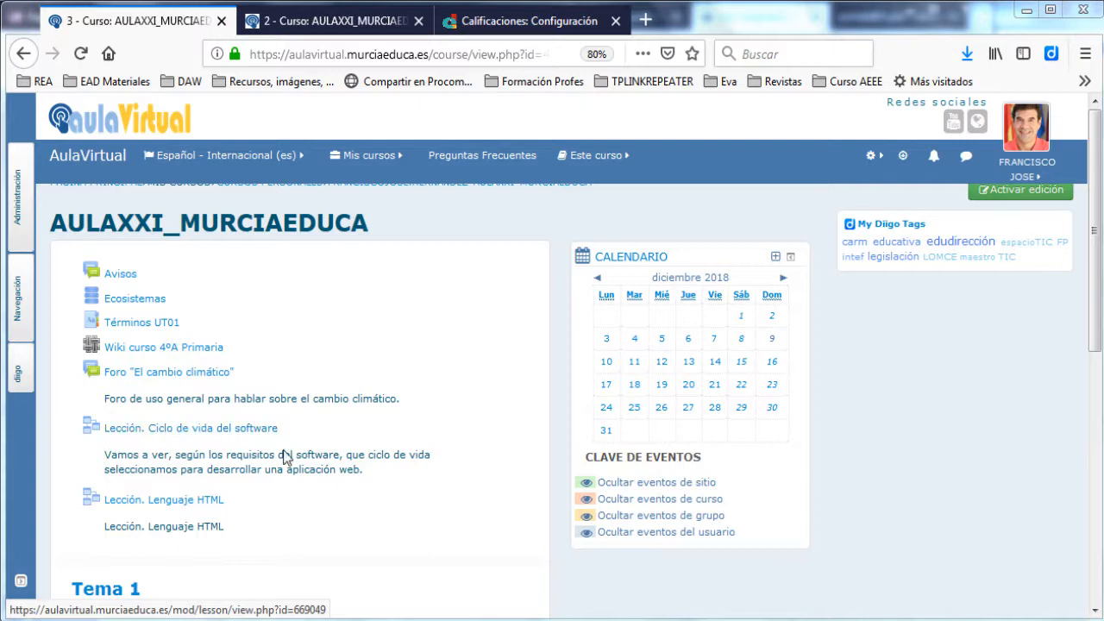
Open the grade configuration page (Configuración Calificaciones) of the AULAXXI_MURCIAEDUCA course
{"action": "scroll", "coordinate": [479, 419], "scroll_direction": "down", "scroll_amount": 3}
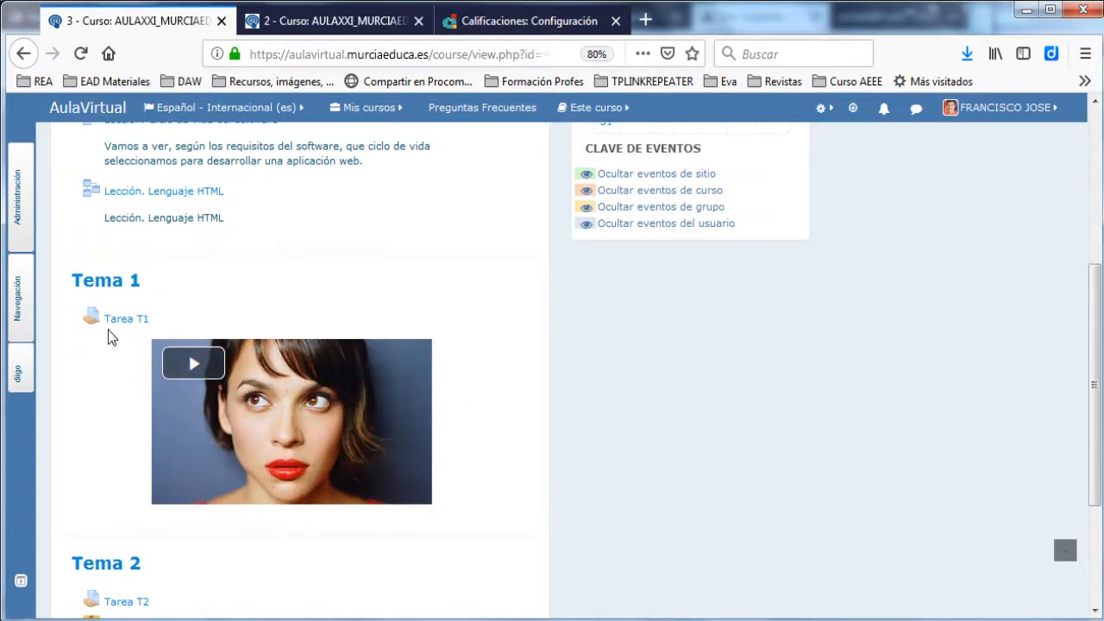
{"action": "mouse_move", "coordinate": [17, 199]}
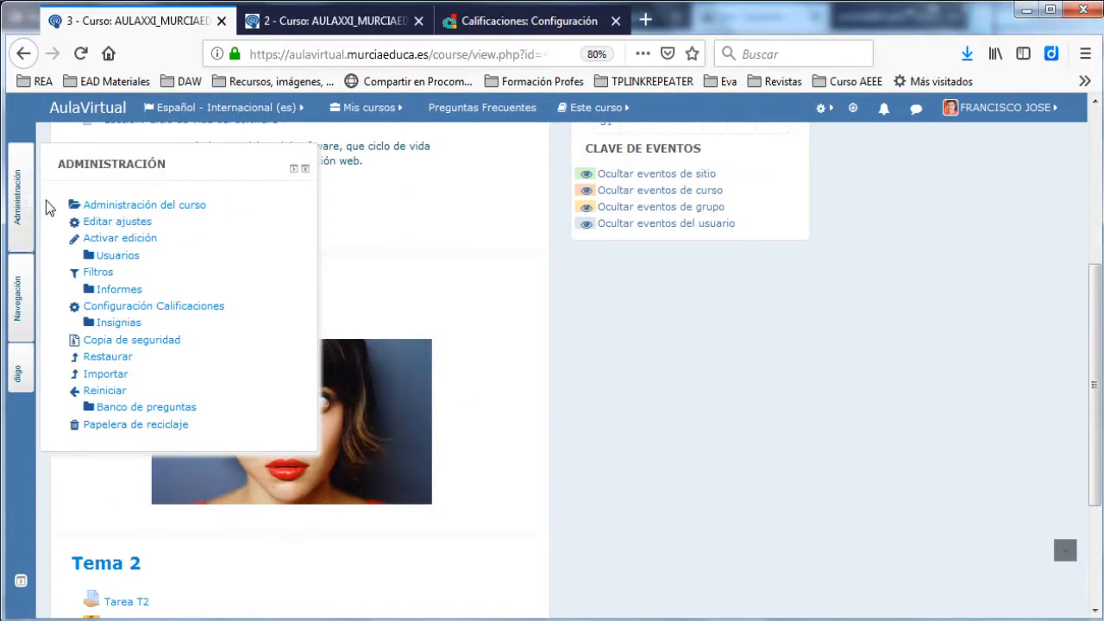
{"action": "left_click", "coordinate": [126, 309]}
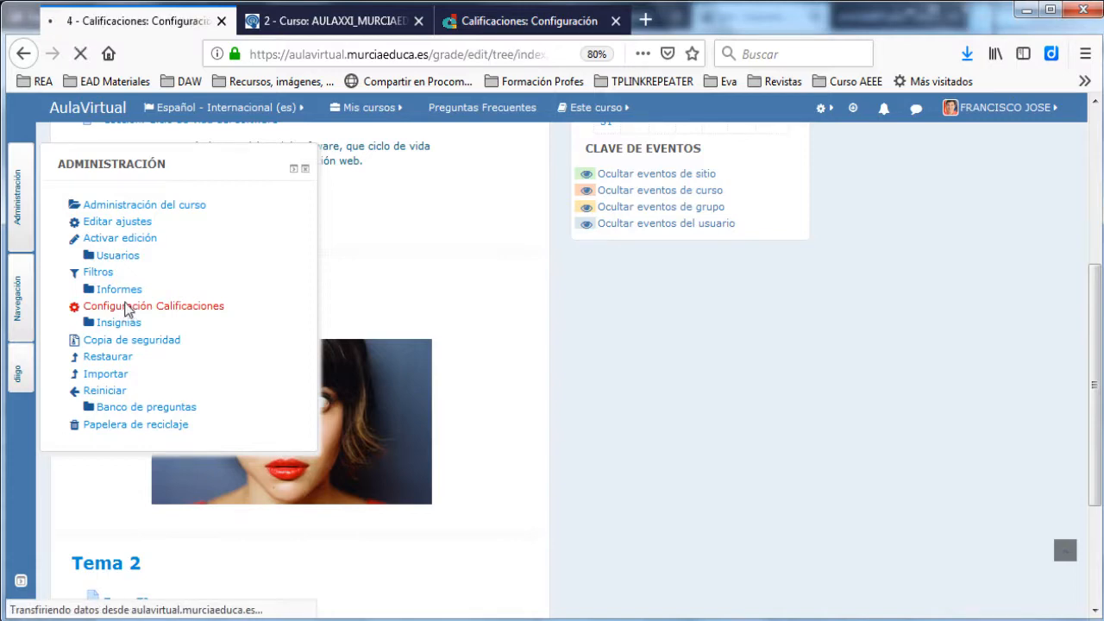
Examine how the activities are grouped under the evaluation categories within NOTA_FINAL and NO_EVAL
{"action": "scroll", "coordinate": [48, 392], "scroll_direction": "down", "scroll_amount": 3}
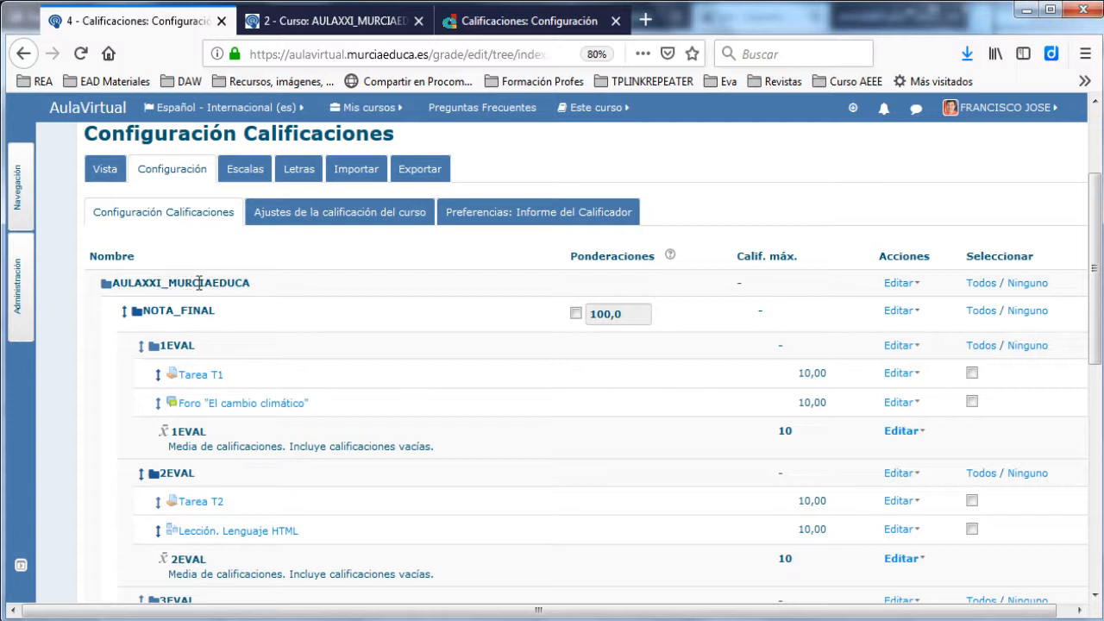
{"action": "scroll", "coordinate": [265, 308], "scroll_direction": "down", "scroll_amount": 2}
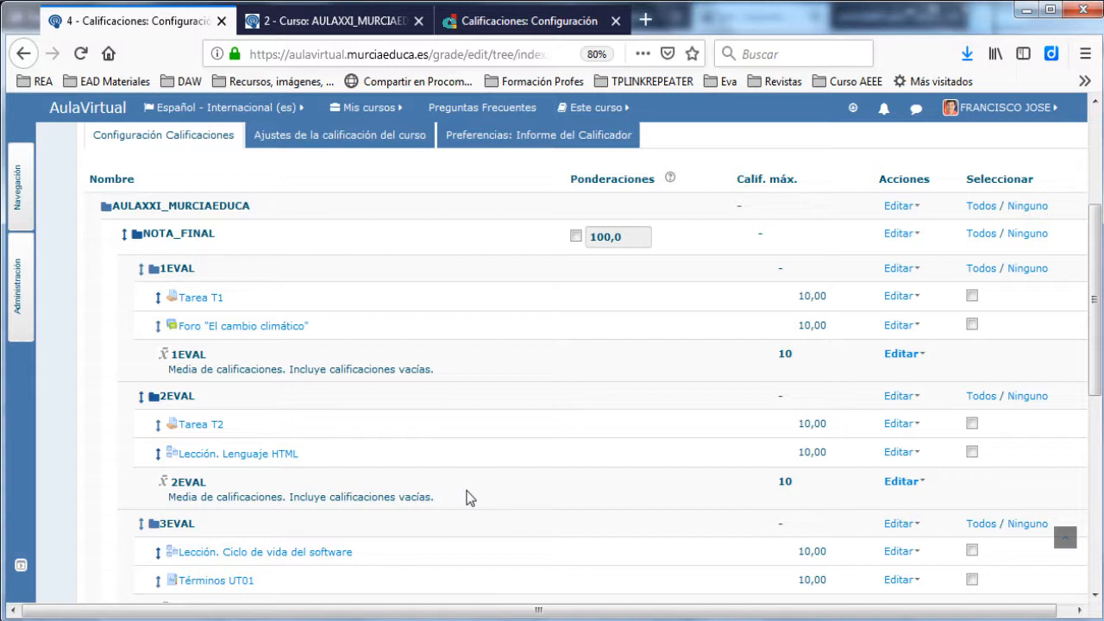
{"action": "scroll", "coordinate": [469, 490], "scroll_direction": "down", "scroll_amount": 2}
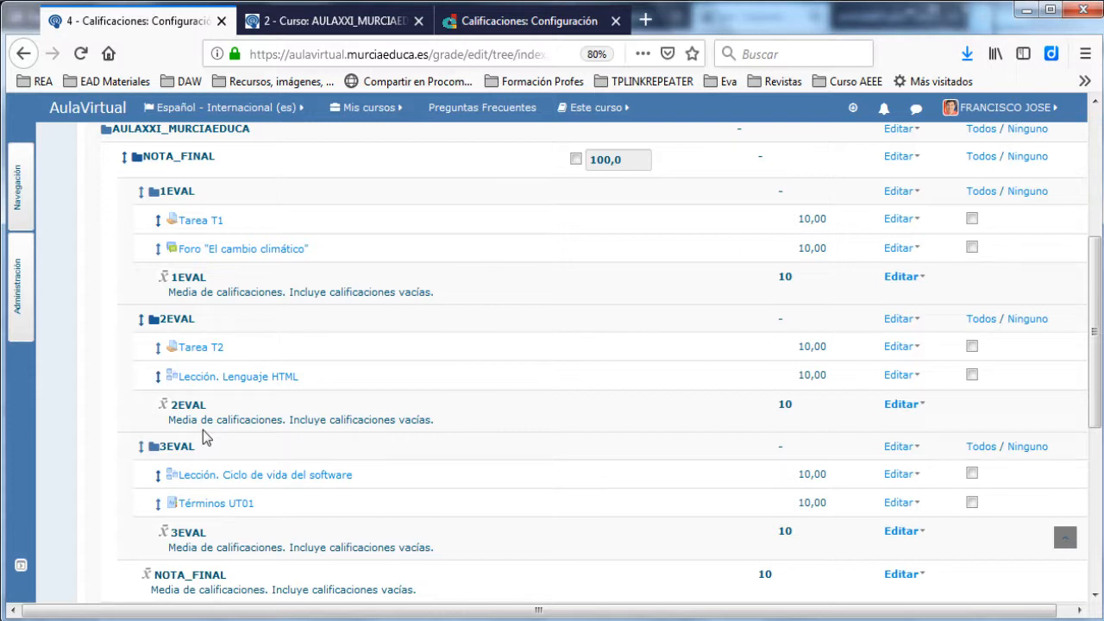
{"action": "scroll", "coordinate": [116, 236], "scroll_direction": "down", "scroll_amount": 2}
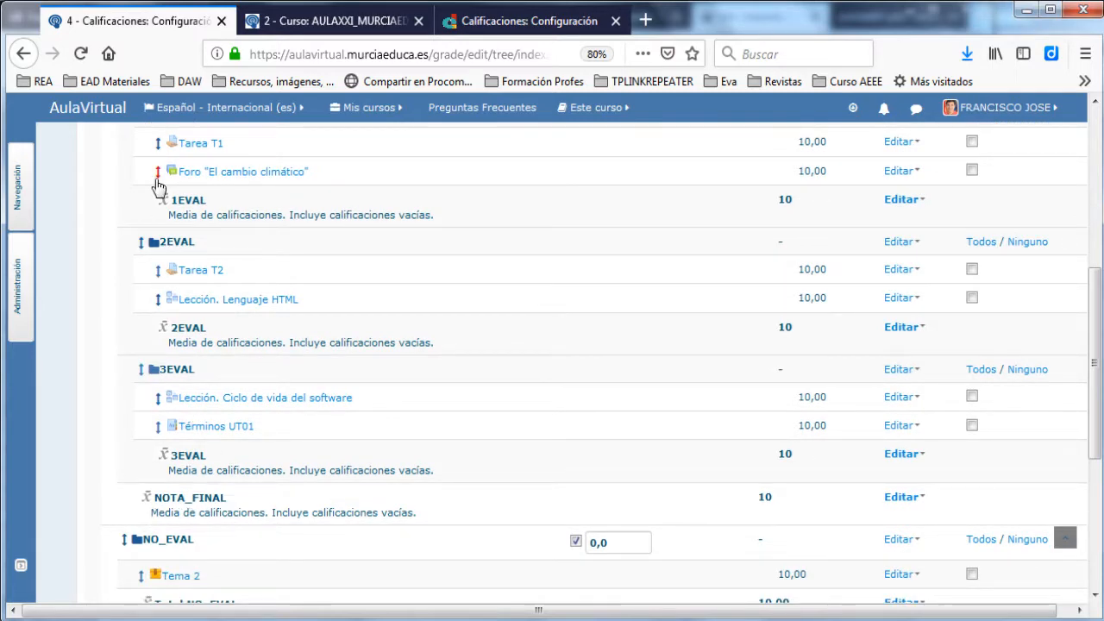
{"action": "scroll", "coordinate": [156, 183], "scroll_direction": "up", "scroll_amount": 2}
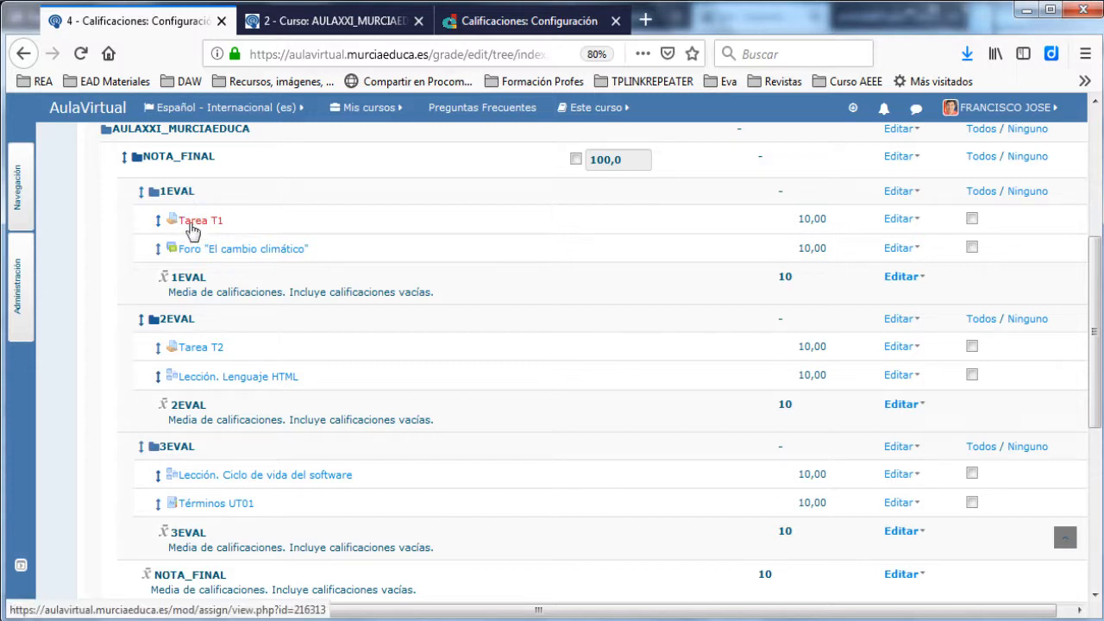
Open the settings of Tarea T1 in Tema 1 from the course page and expand all of their sections
{"action": "left_click", "coordinate": [293, 20]}
{"action": "scroll", "coordinate": [399, 350], "scroll_direction": "up", "scroll_amount": 2}
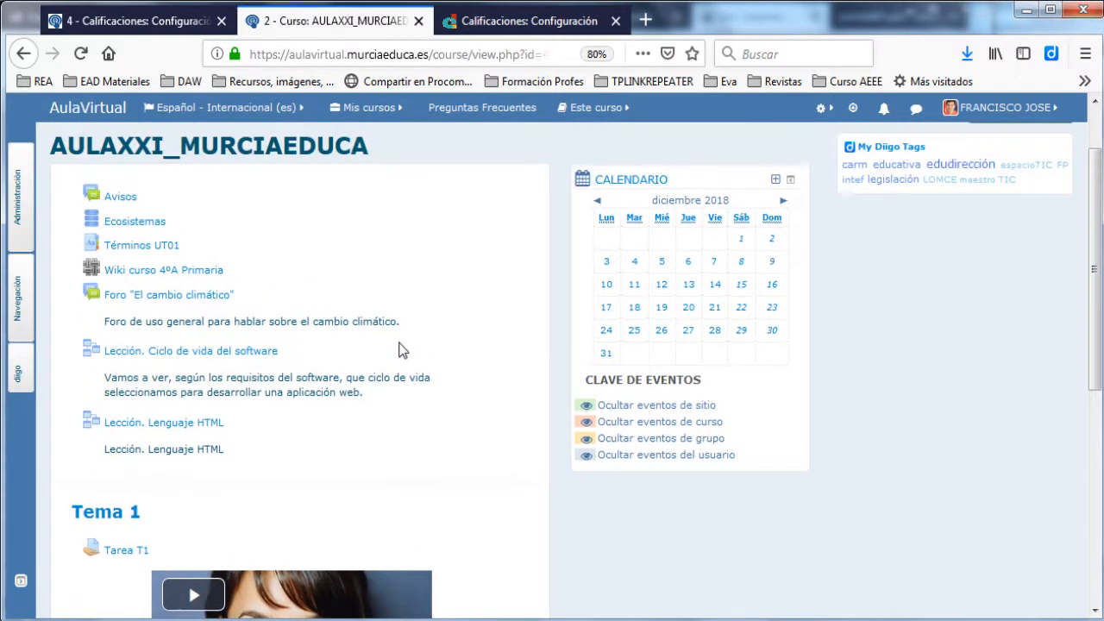
{"action": "scroll", "coordinate": [399, 349], "scroll_direction": "down", "scroll_amount": 4}
{"action": "scroll", "coordinate": [264, 227], "scroll_direction": "up", "scroll_amount": 2}
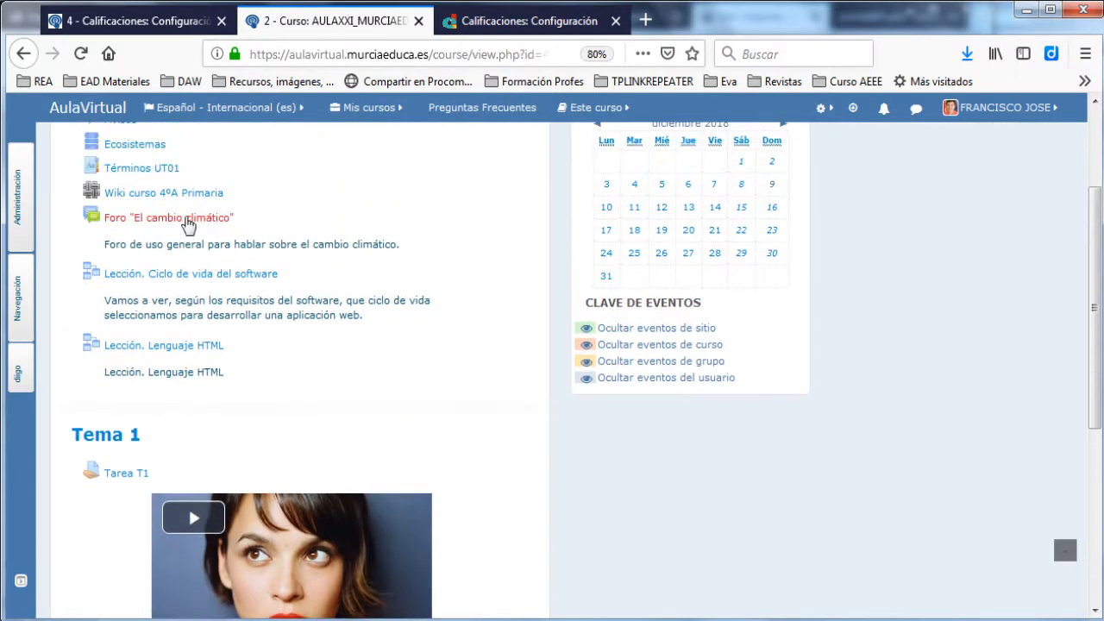
{"action": "scroll", "coordinate": [332, 263], "scroll_direction": "down", "scroll_amount": 4}
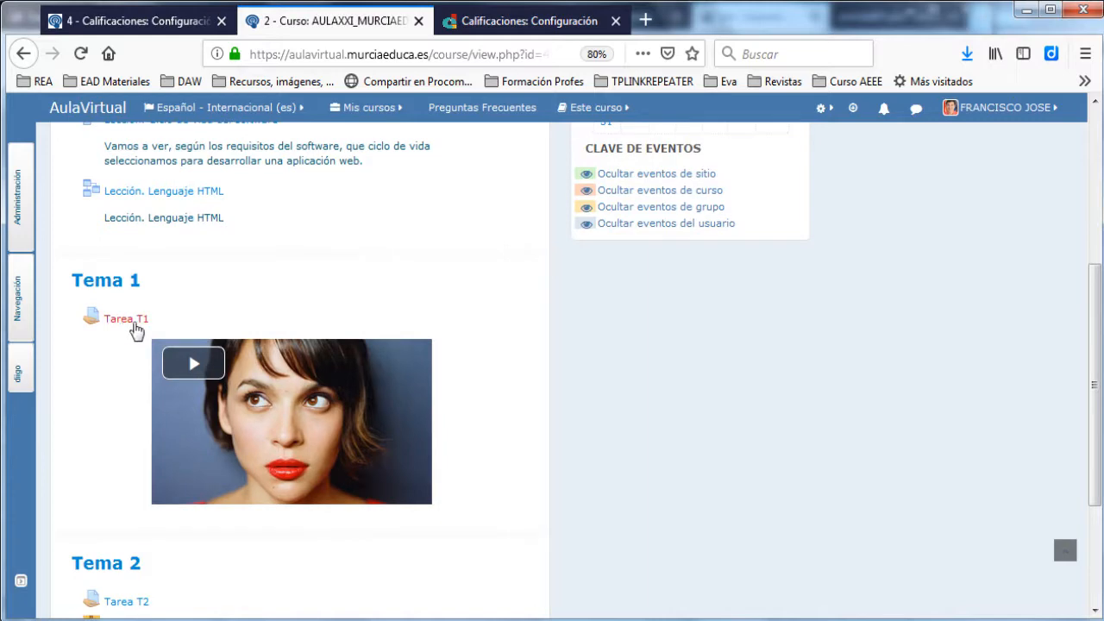
{"action": "left_click", "coordinate": [134, 328]}
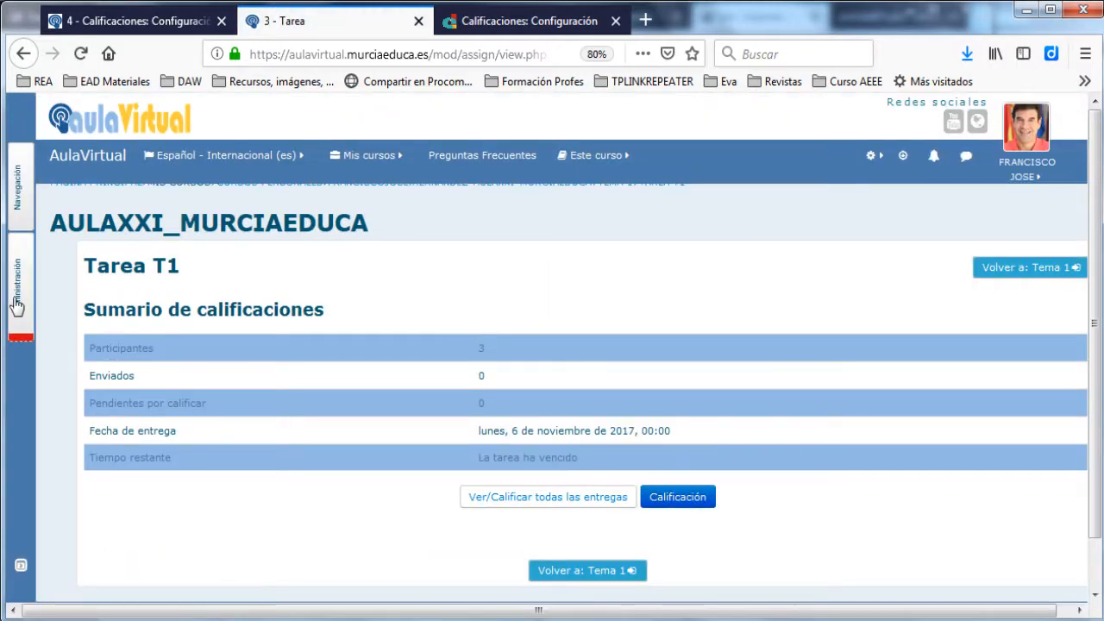
{"action": "left_click", "coordinate": [16, 293]}
{"action": "left_click", "coordinate": [93, 311]}
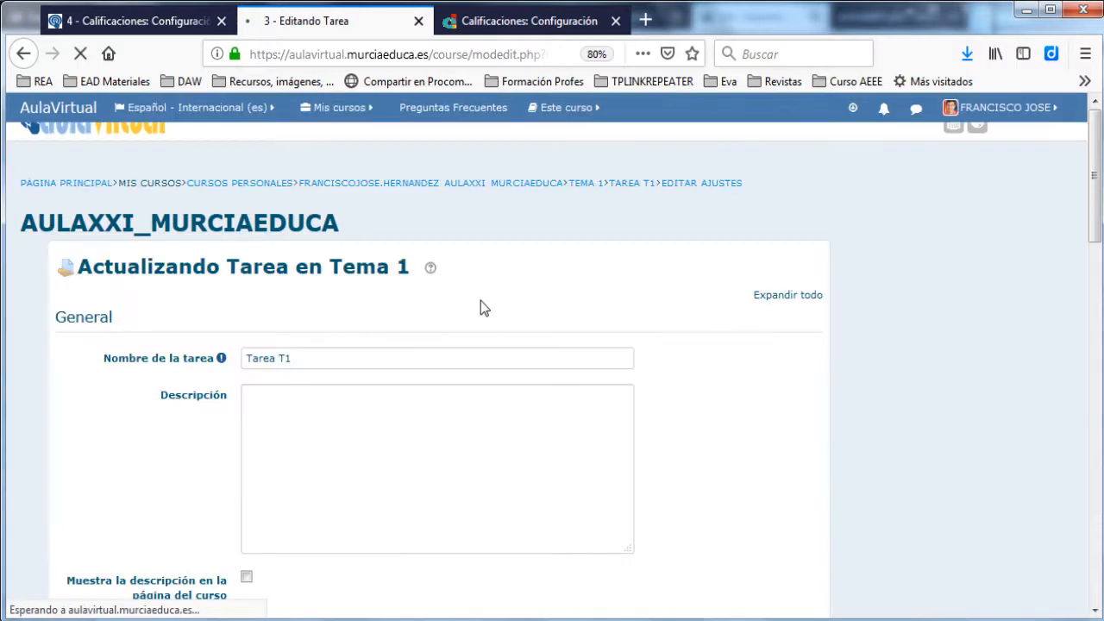
{"action": "left_click", "coordinate": [1044, 294]}
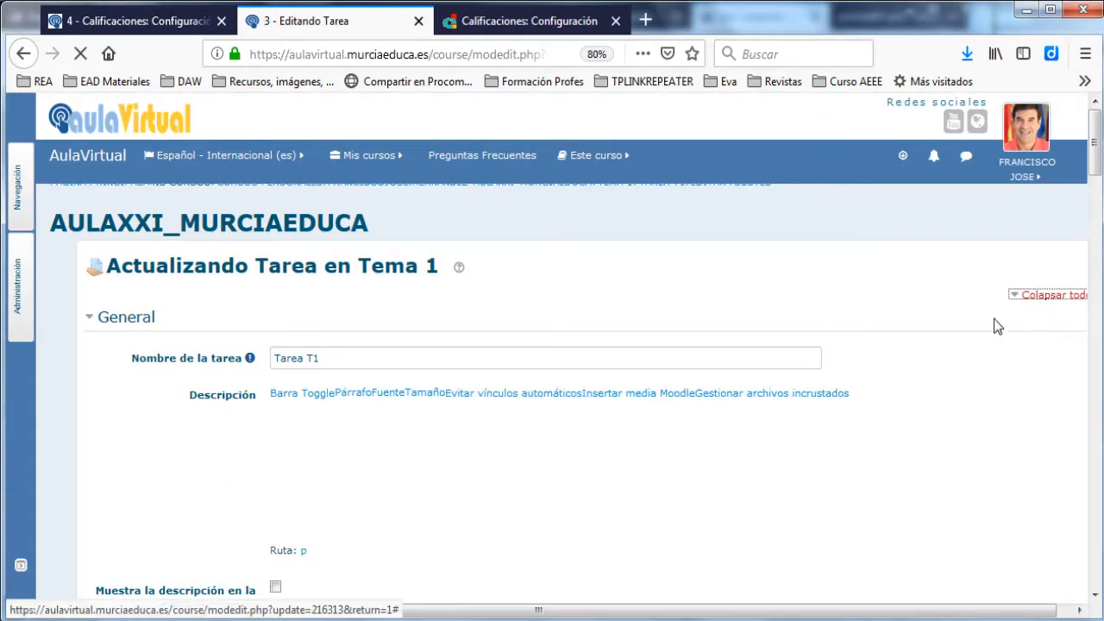
Examine the Categoría de calificación setting of Tarea T1 and compare it with the category tree in the grade configuration
{"action": "scroll", "coordinate": [316, 322], "scroll_direction": "down", "scroll_amount": 12}
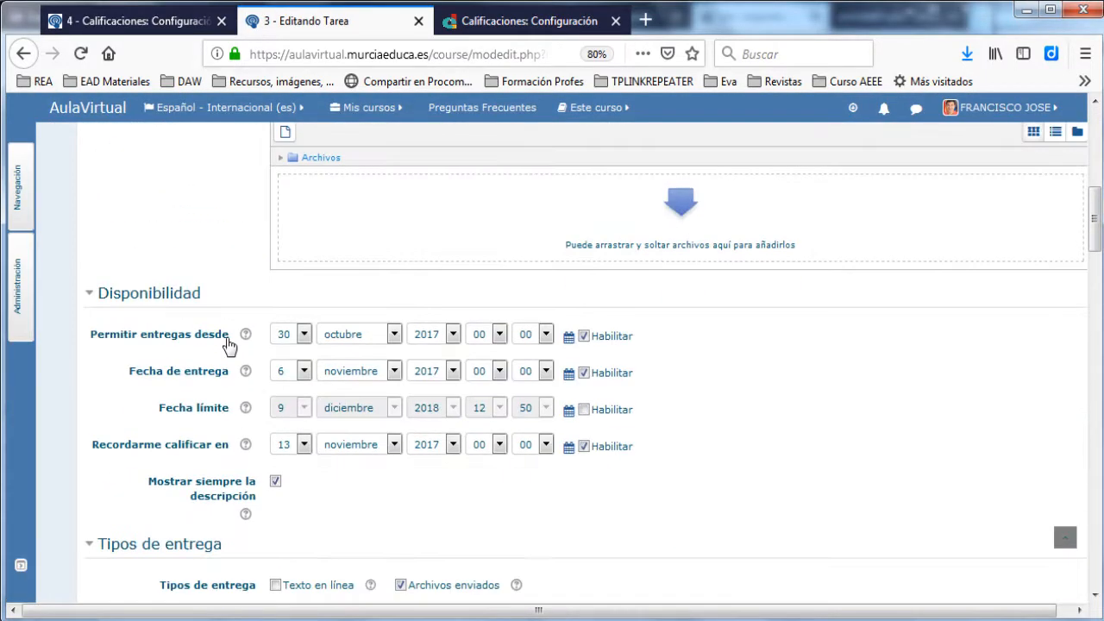
{"action": "scroll", "coordinate": [228, 345], "scroll_direction": "down", "scroll_amount": 10}
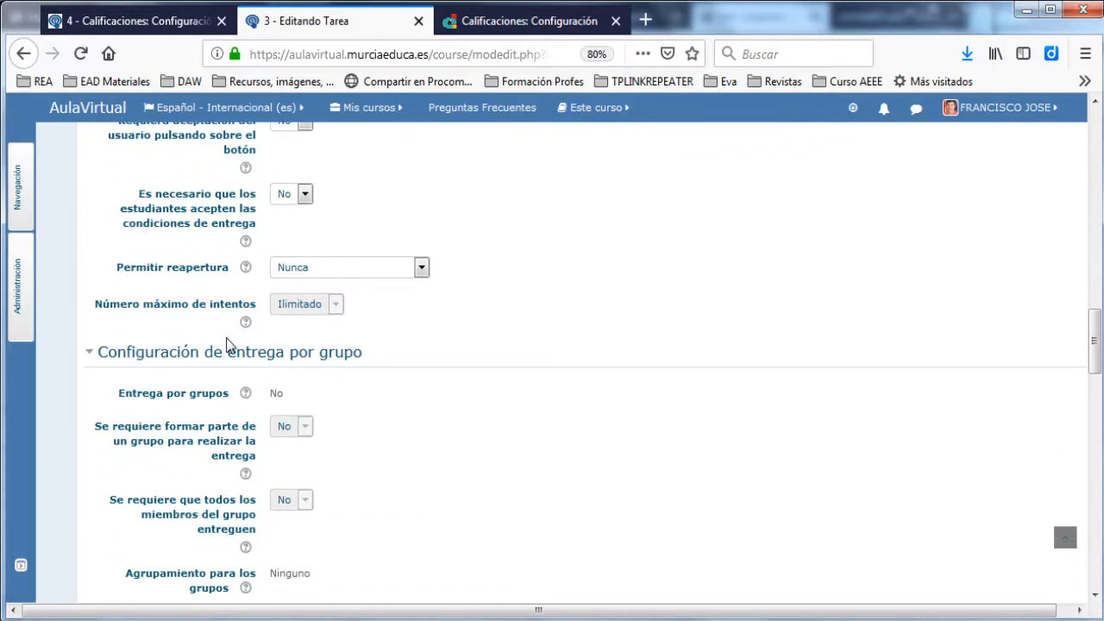
{"action": "scroll", "coordinate": [229, 345], "scroll_direction": "down", "scroll_amount": 12}
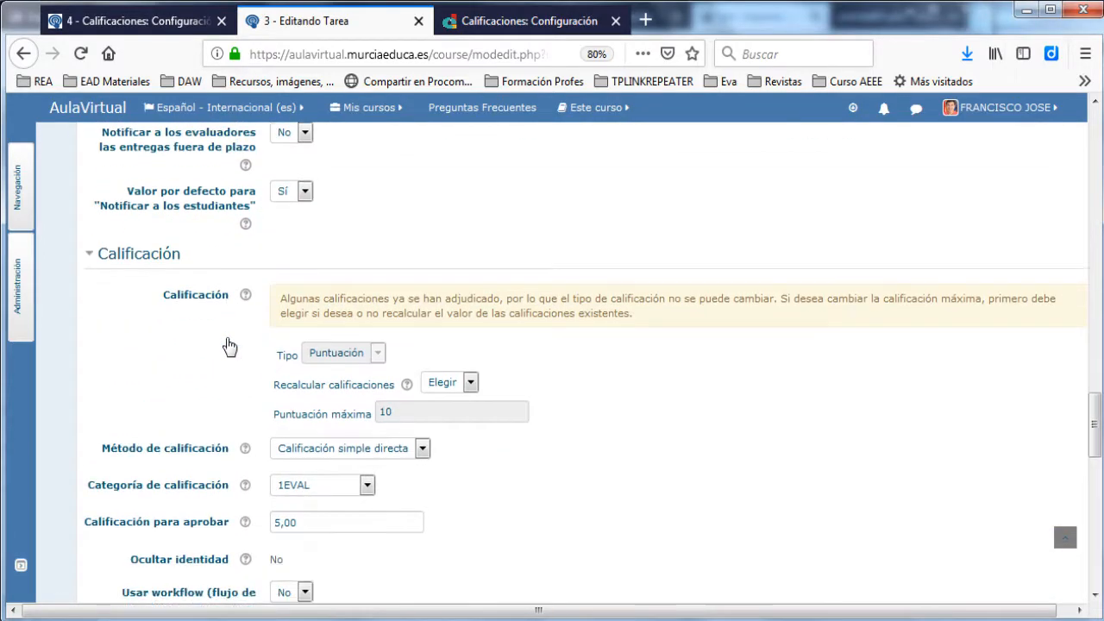
{"action": "scroll", "coordinate": [229, 345], "scroll_direction": "up", "scroll_amount": 2}
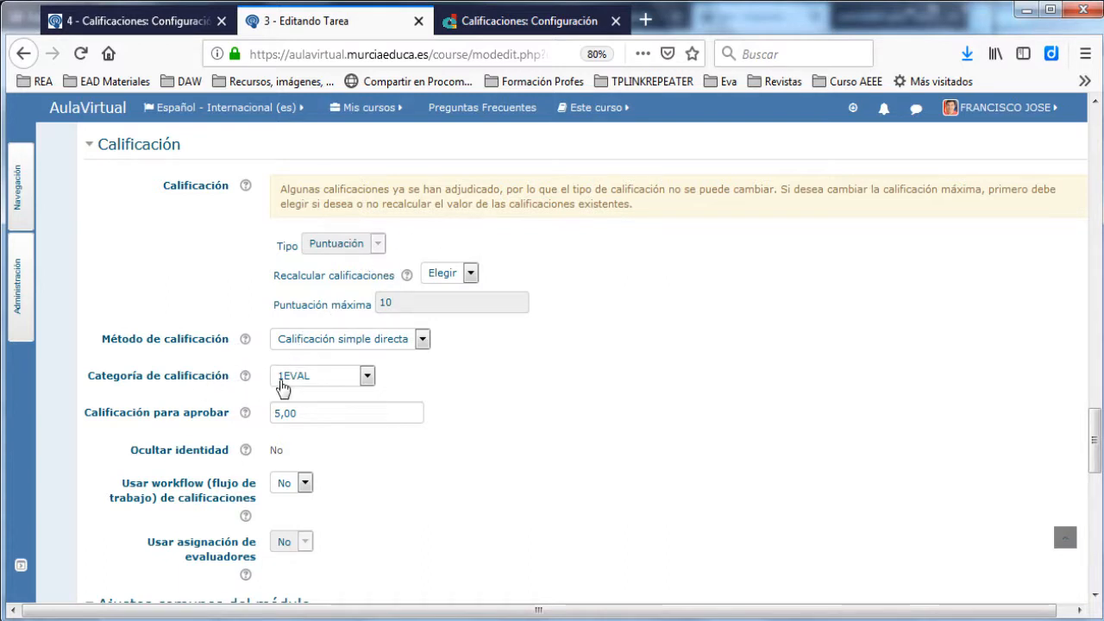
{"action": "left_click", "coordinate": [291, 382]}
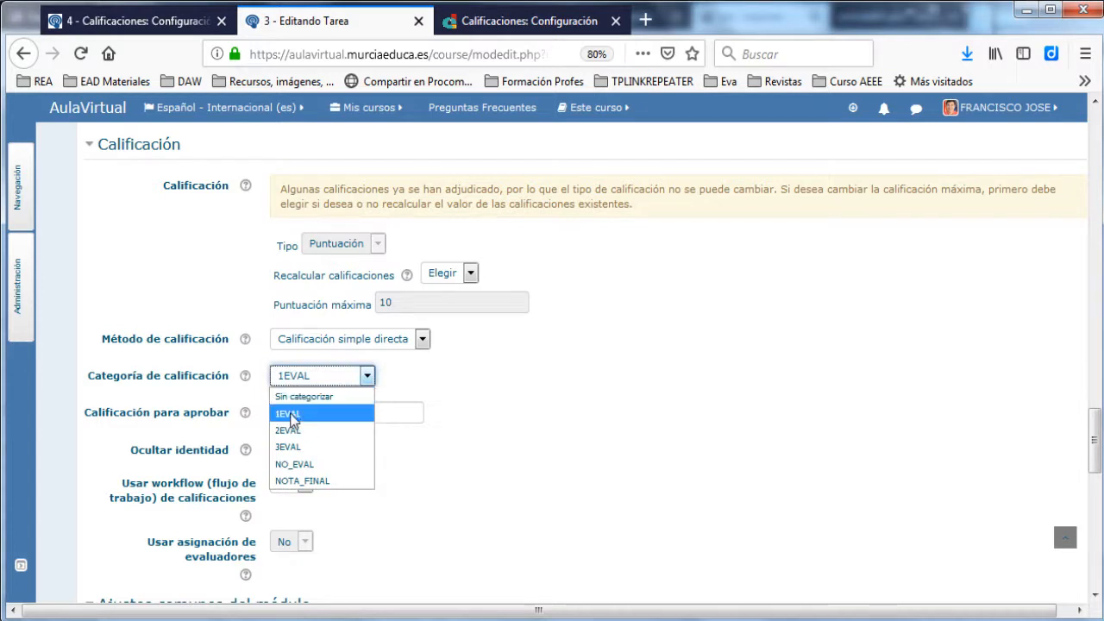
{"action": "left_click", "coordinate": [603, 420]}
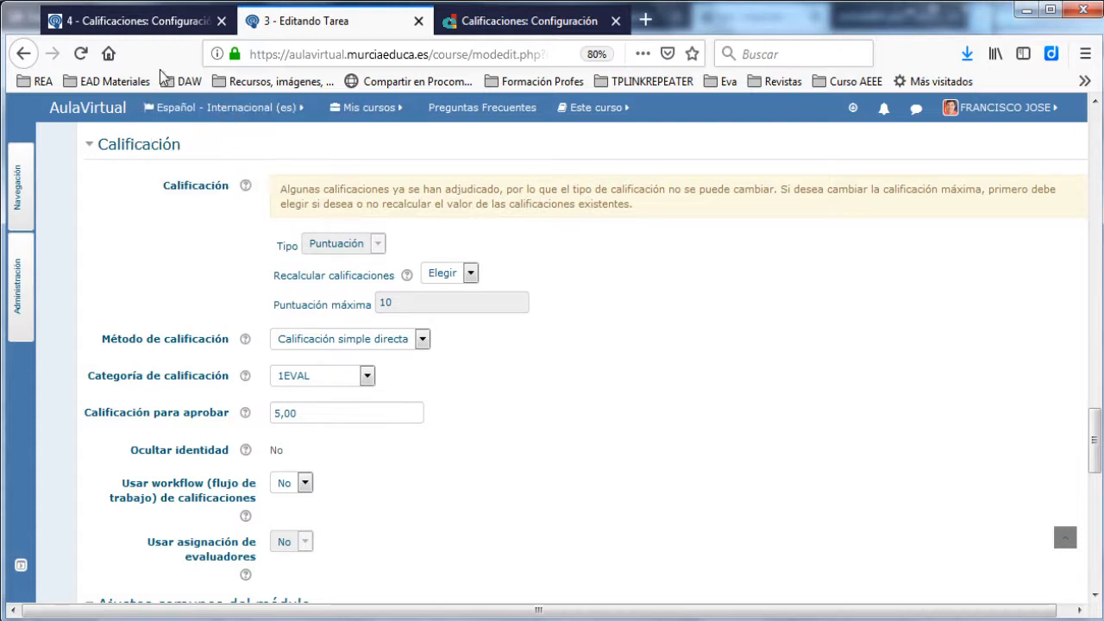
{"action": "left_click", "coordinate": [161, 24]}
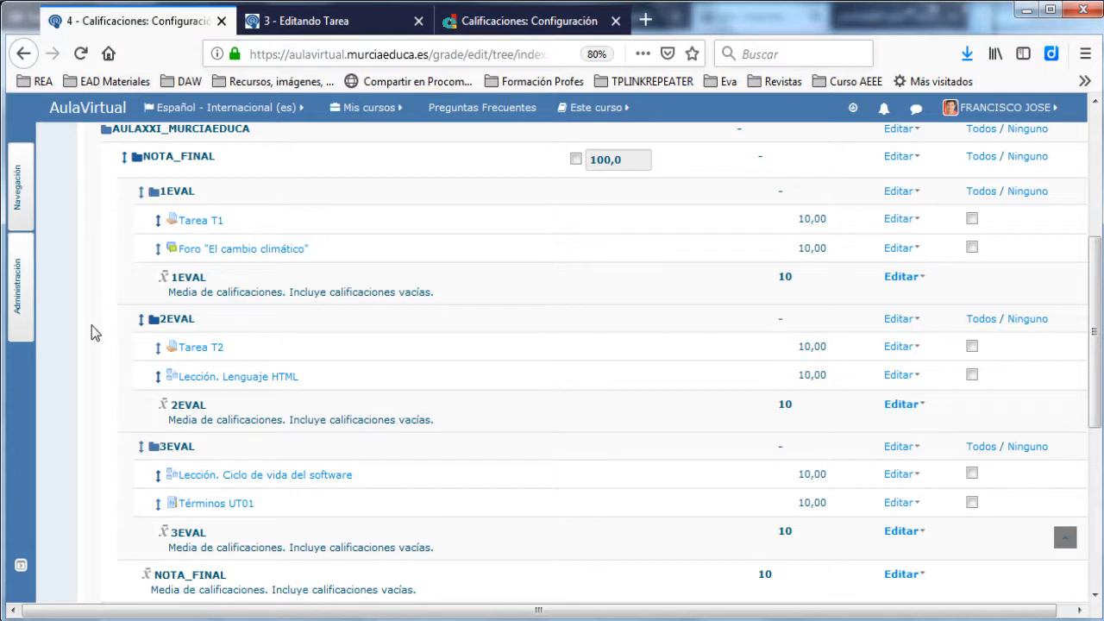
{"action": "left_click", "coordinate": [320, 12]}
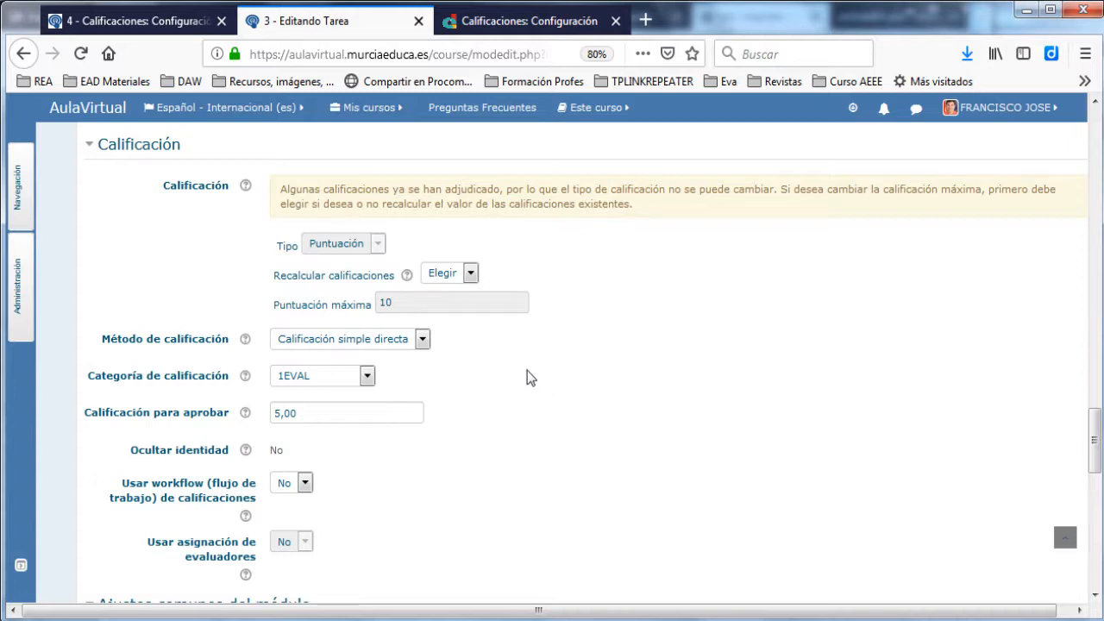
Start a new category in the grade configuration and name it REC_3EVAL
{"action": "left_click", "coordinate": [138, 16]}
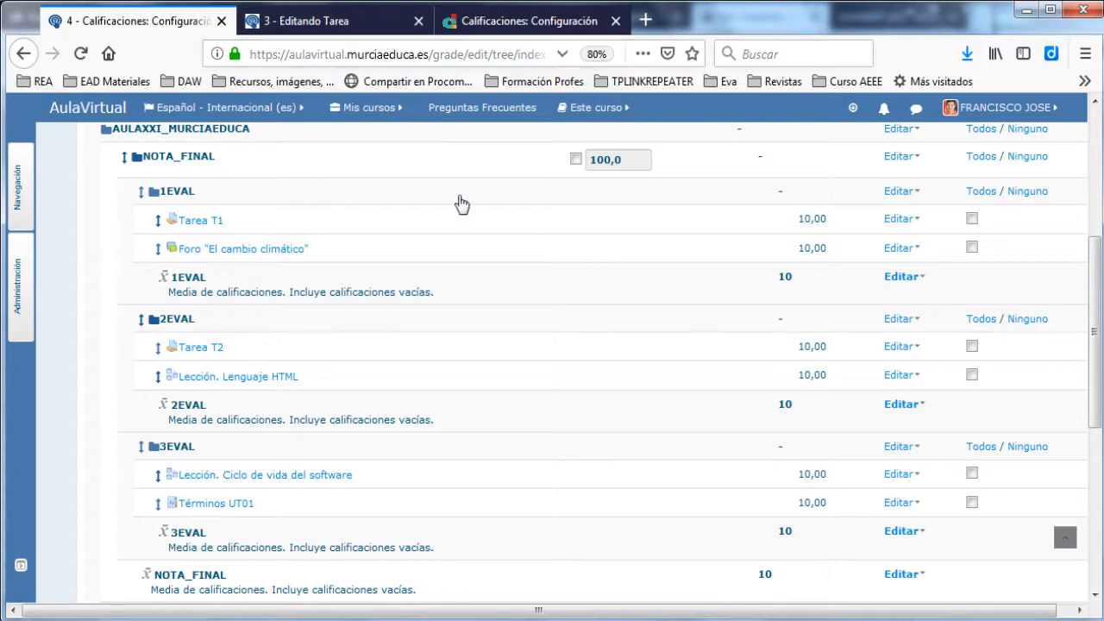
{"action": "scroll", "coordinate": [486, 241], "scroll_direction": "down", "scroll_amount": 5}
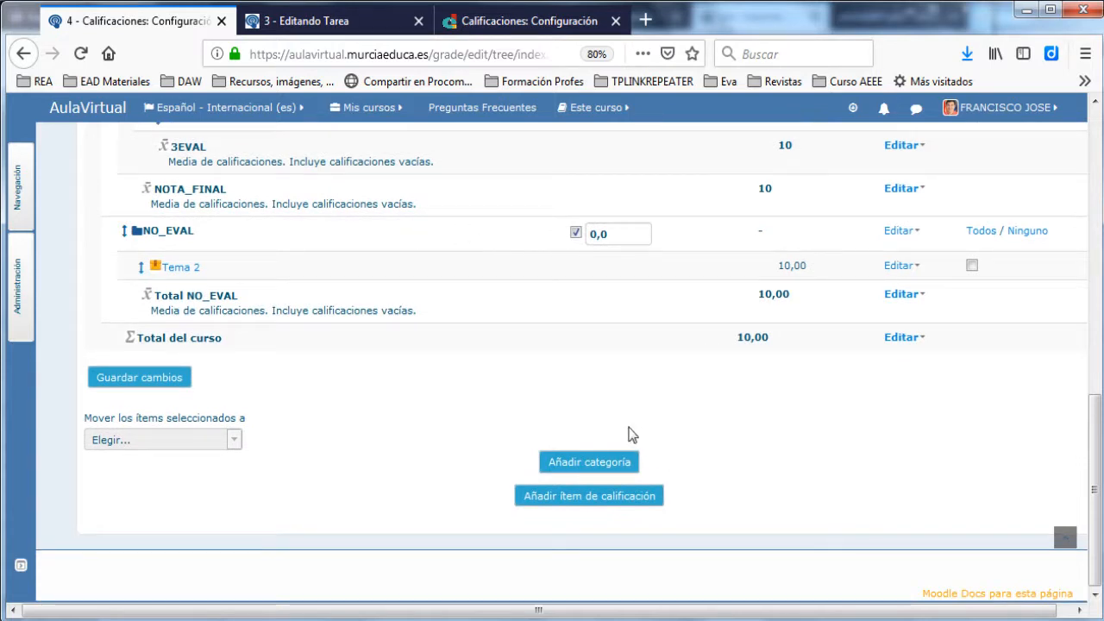
{"action": "left_click", "coordinate": [570, 462]}
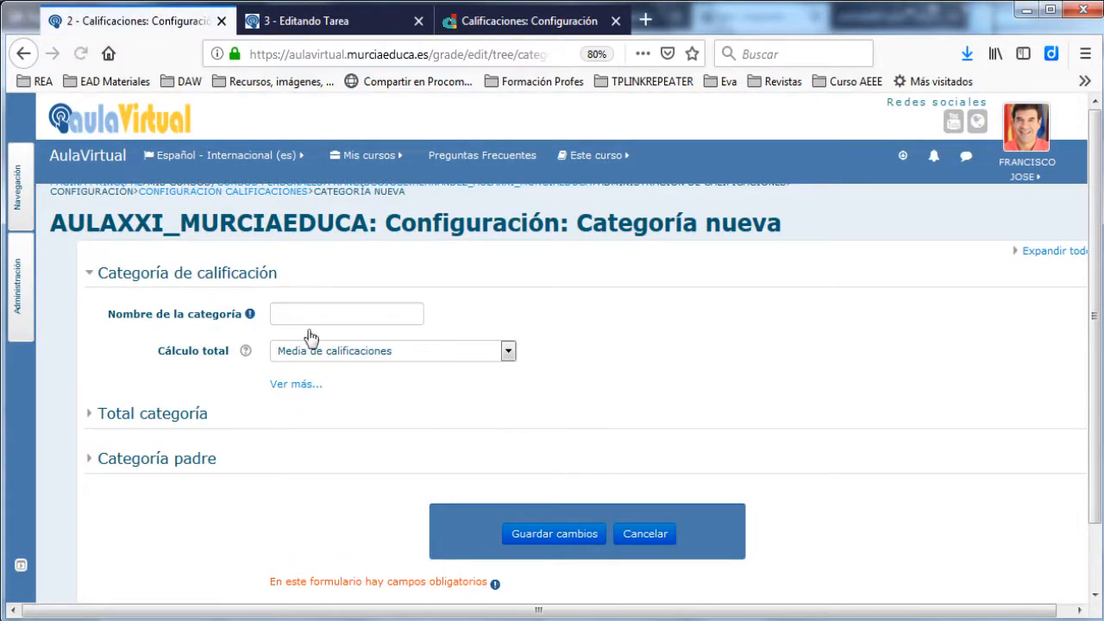
{"action": "left_click", "coordinate": [305, 312]}
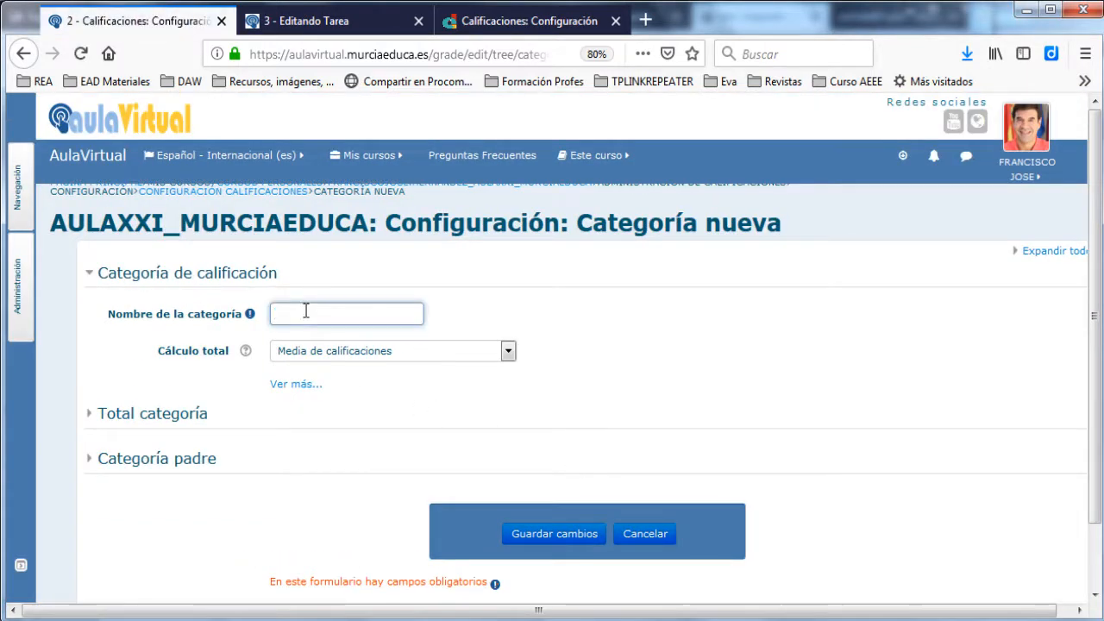
{"action": "type", "text": "REC"}
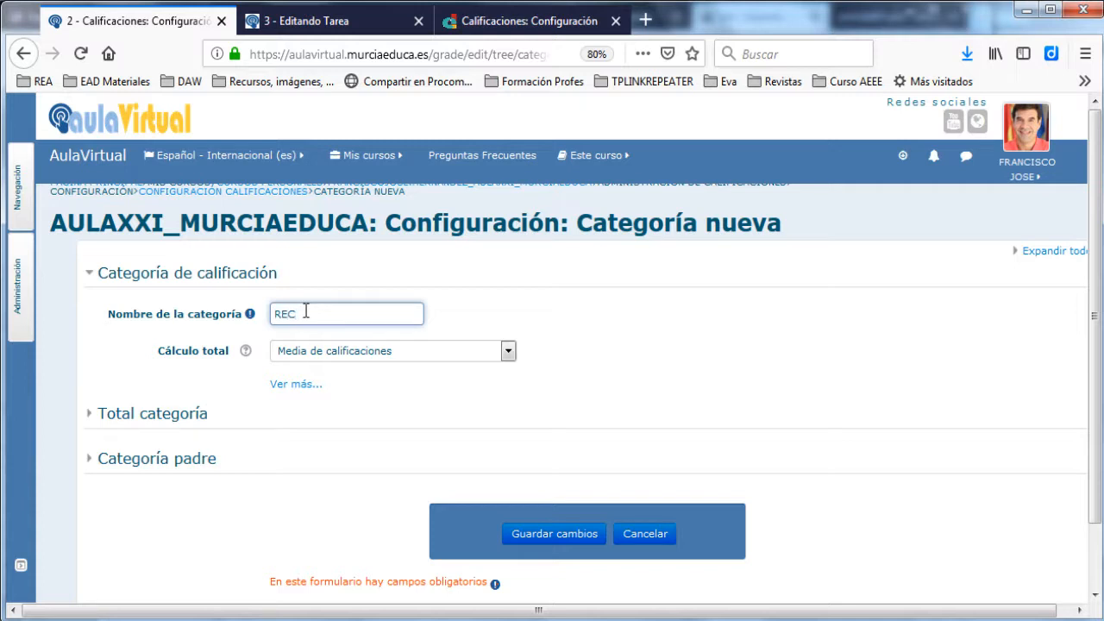
{"action": "type", "text": "_3EVAL"}
Review the Cálculo total methods, keep Media de calificaciones, and reveal the additional options of the grade category
{"action": "left_click", "coordinate": [360, 354]}
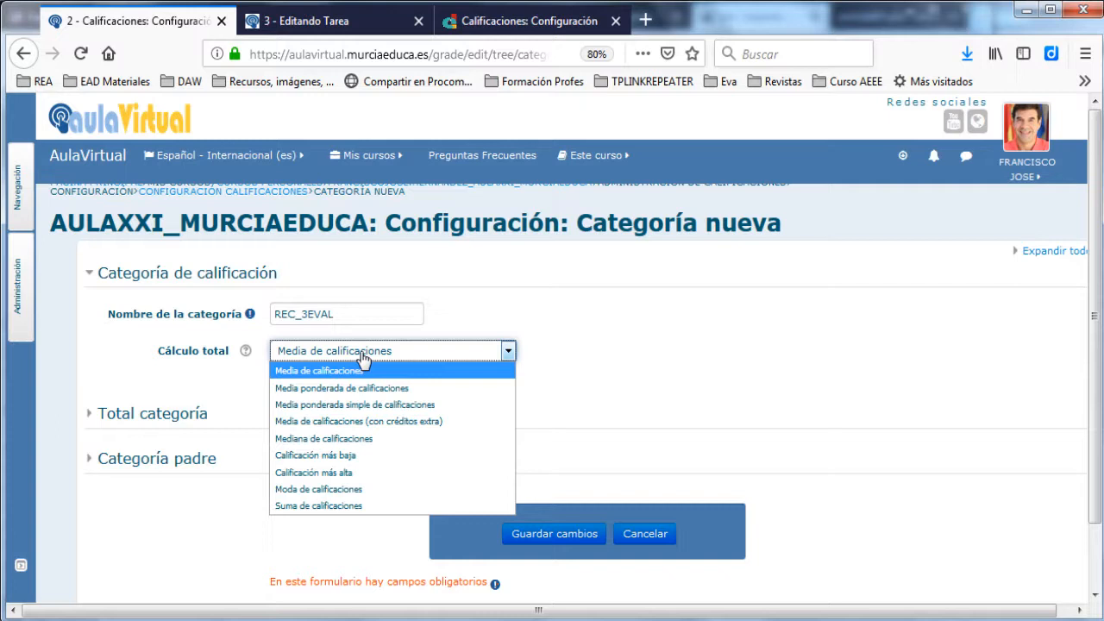
{"action": "left_click", "coordinate": [581, 354]}
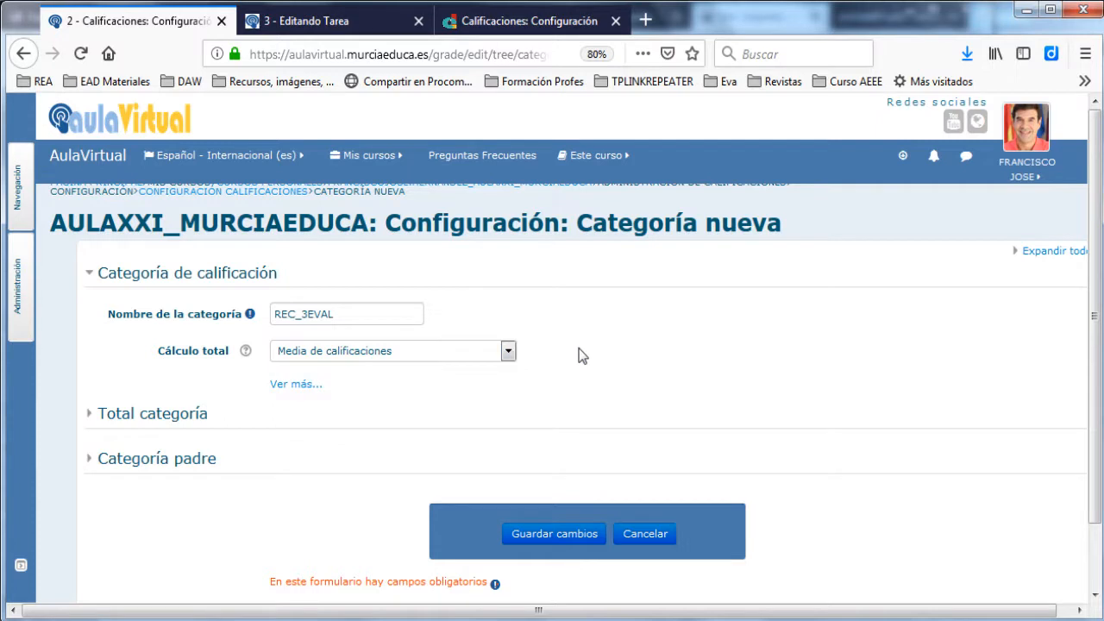
{"action": "left_click", "coordinate": [293, 385]}
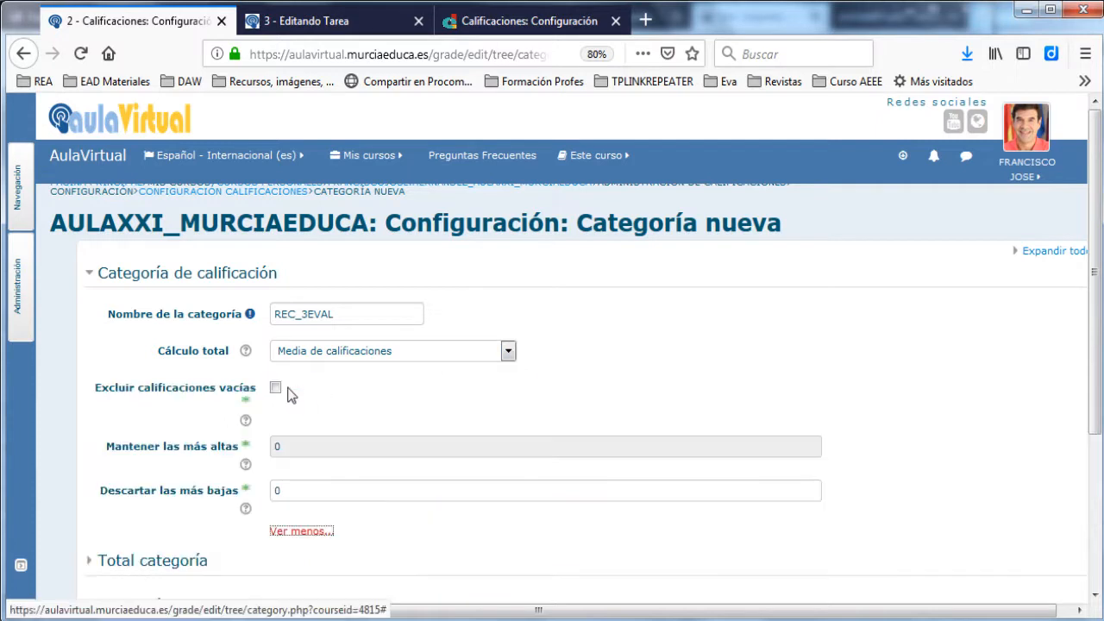
Read the help for Excluir calificaciones vacías and leave that option unchecked
{"action": "left_click", "coordinate": [246, 422]}
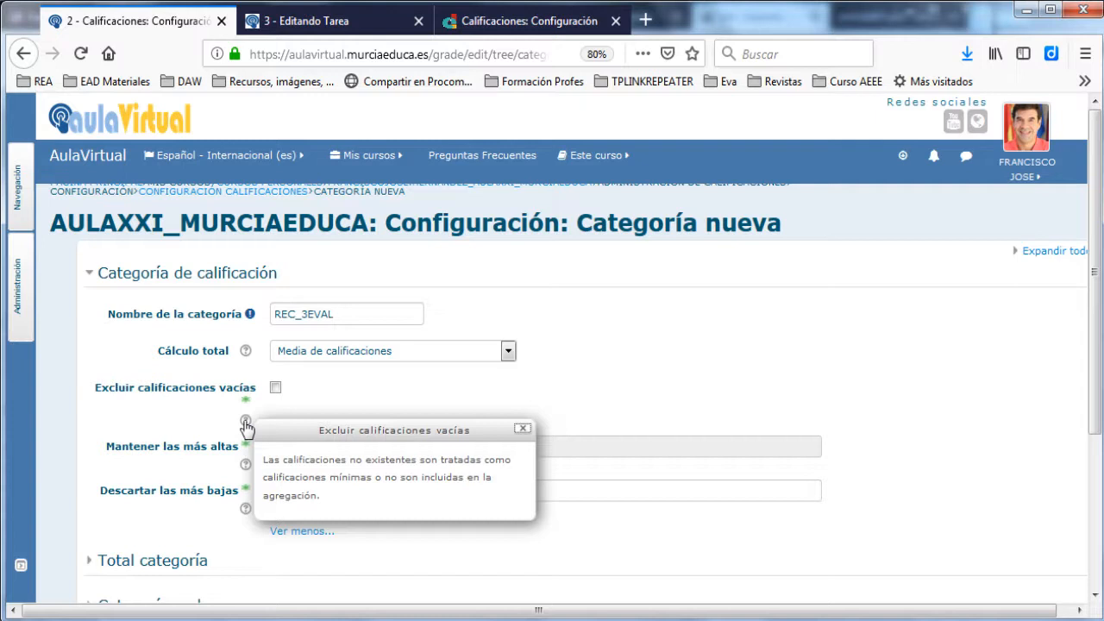
{"action": "left_click", "coordinate": [214, 418]}
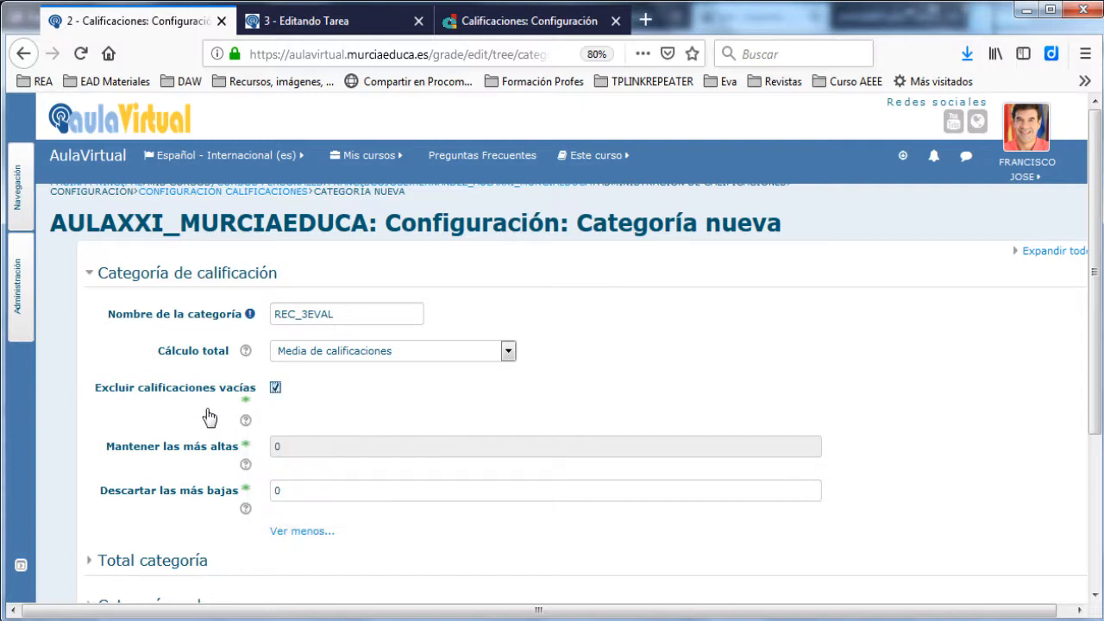
{"action": "left_click", "coordinate": [221, 412]}
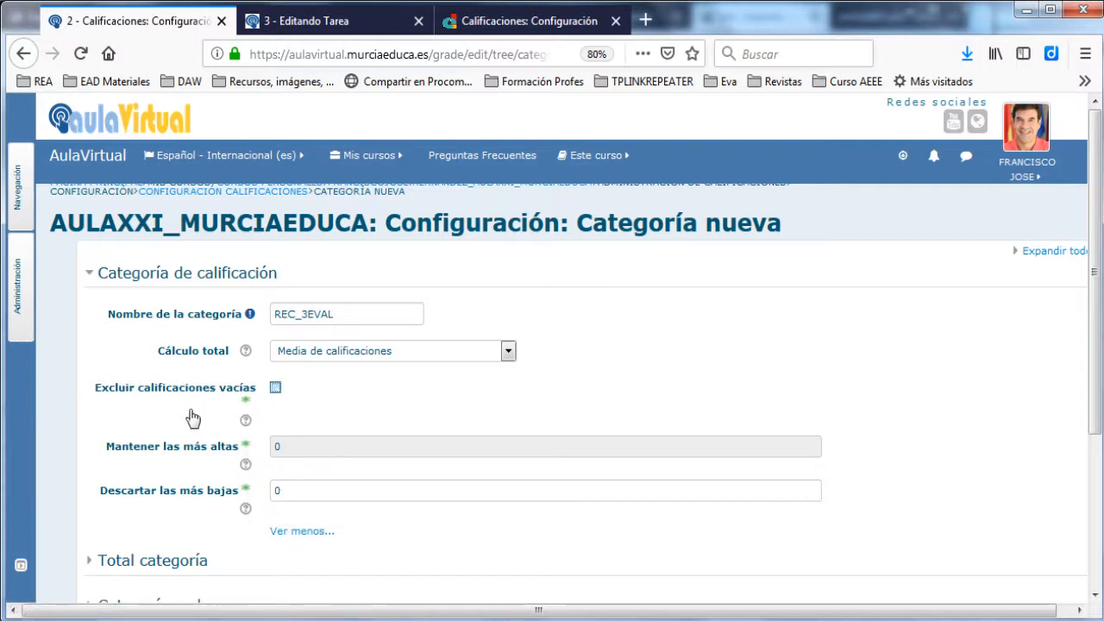
Expand the Total categoría settings of the new category and look over their options
{"action": "scroll", "coordinate": [193, 418], "scroll_direction": "down", "scroll_amount": 3}
{"action": "left_click", "coordinate": [194, 412]}
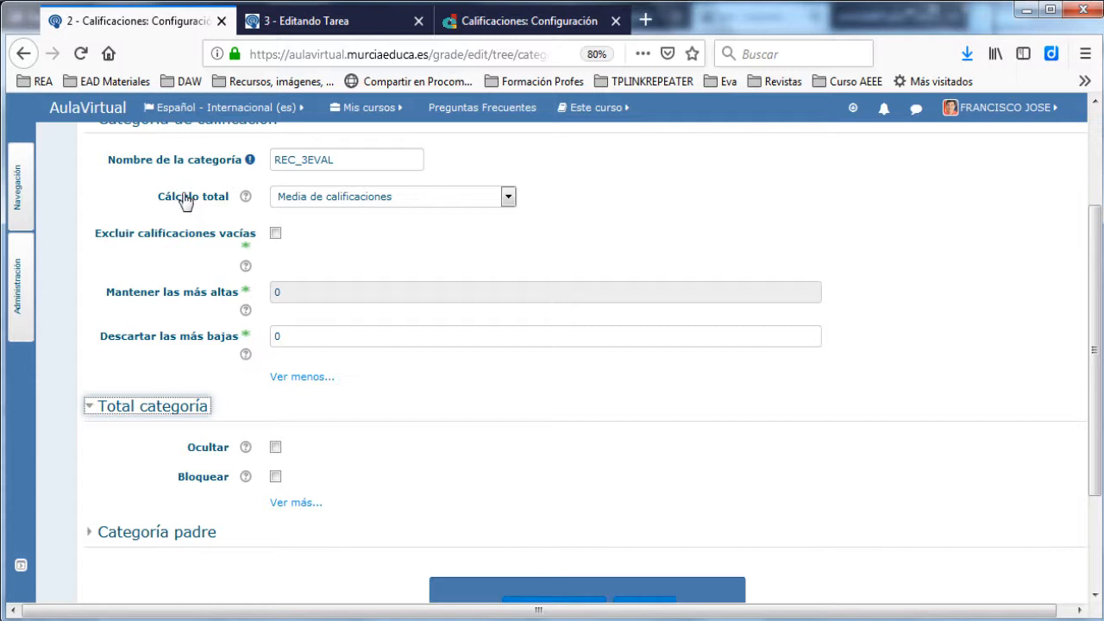
{"action": "scroll", "coordinate": [183, 202], "scroll_direction": "down", "scroll_amount": 3}
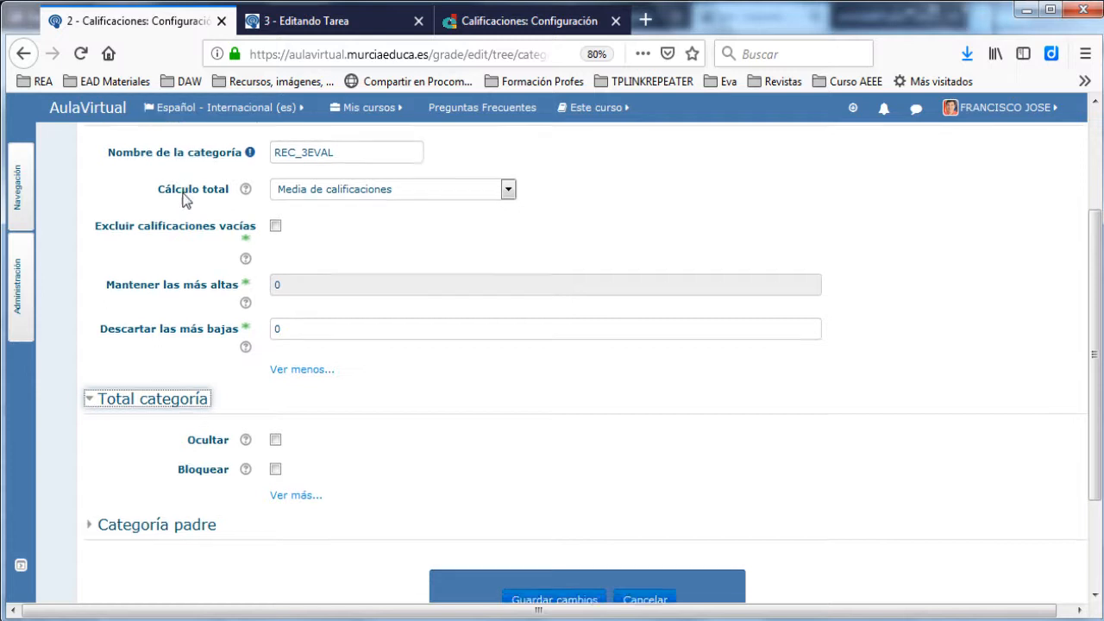
Expand the Categoría padre settings, keep AULAXXI_MURCIAEDUCA as the parent category, and save the new REC_3EVAL category
{"action": "left_click", "coordinate": [170, 389]}
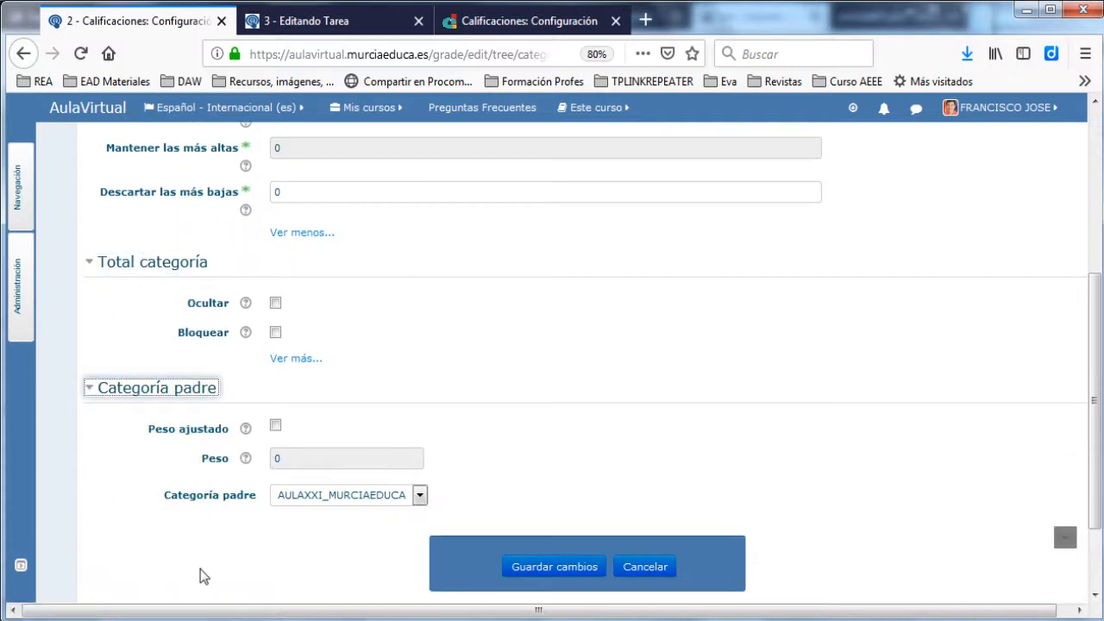
{"action": "left_click", "coordinate": [316, 499]}
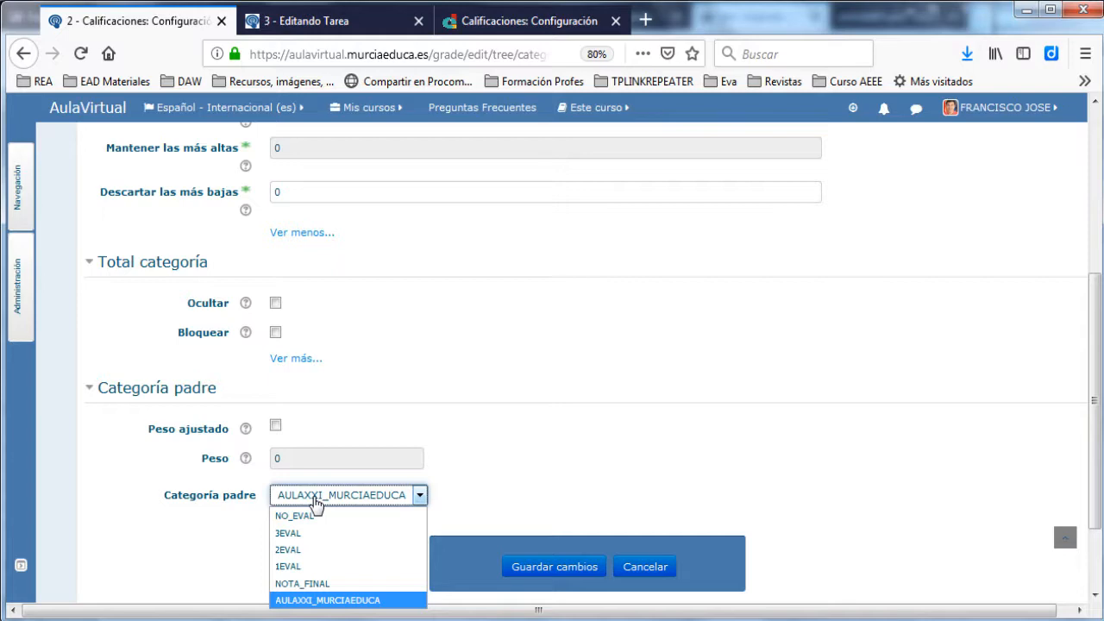
{"action": "left_click", "coordinate": [542, 573]}
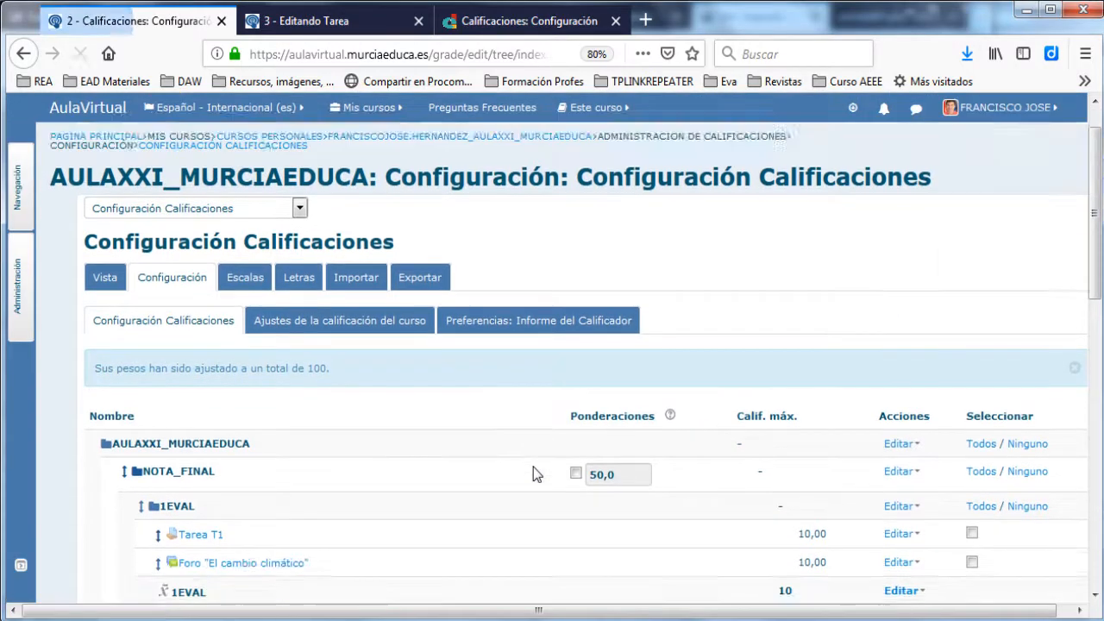
Move the REC_3EVAL category inside NOTA_FINAL, placing it directly after the 3EVAL category
{"action": "scroll", "coordinate": [533, 468], "scroll_direction": "down", "scroll_amount": 5}
{"action": "scroll", "coordinate": [534, 469], "scroll_direction": "down", "scroll_amount": 6}
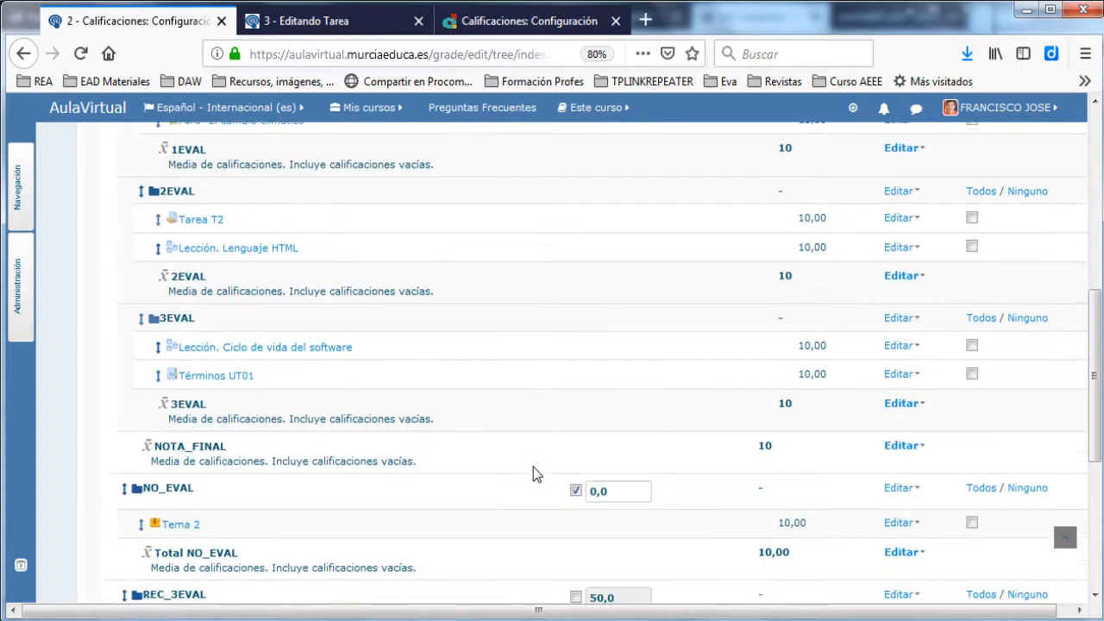
{"action": "scroll", "coordinate": [533, 472], "scroll_direction": "down", "scroll_amount": 1}
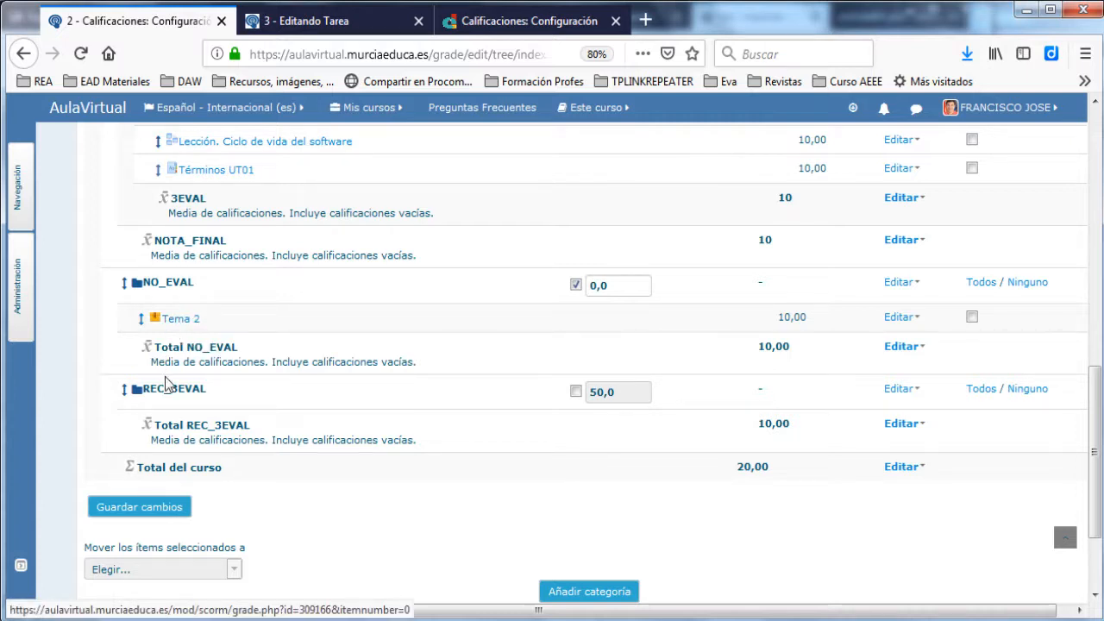
{"action": "left_click", "coordinate": [124, 392]}
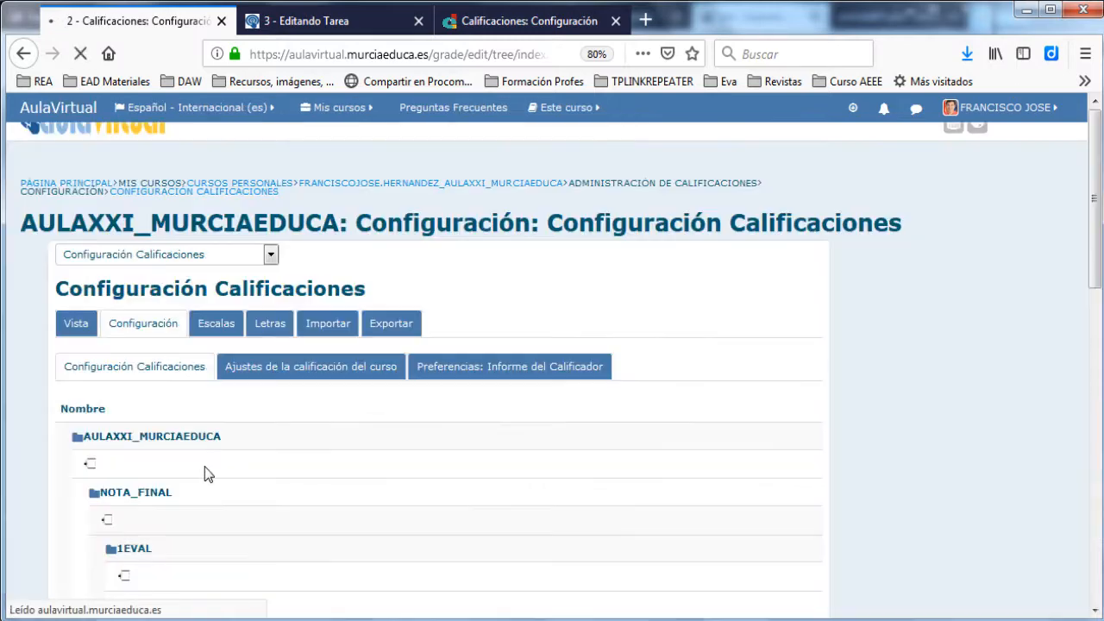
{"action": "scroll", "coordinate": [212, 462], "scroll_direction": "down", "scroll_amount": 10}
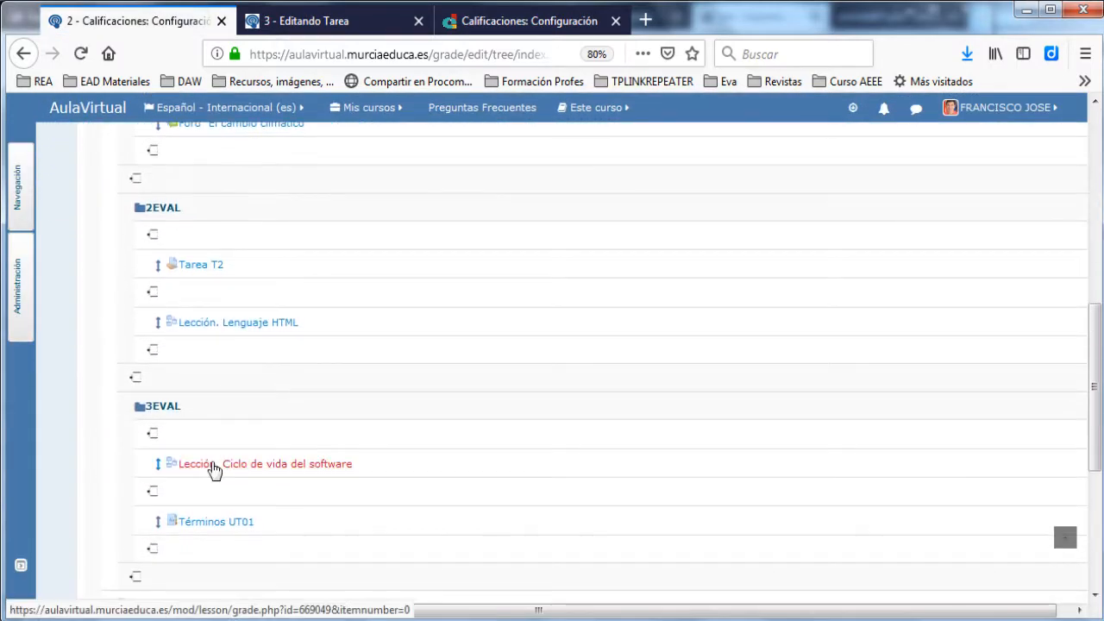
{"action": "scroll", "coordinate": [214, 470], "scroll_direction": "down", "scroll_amount": 2}
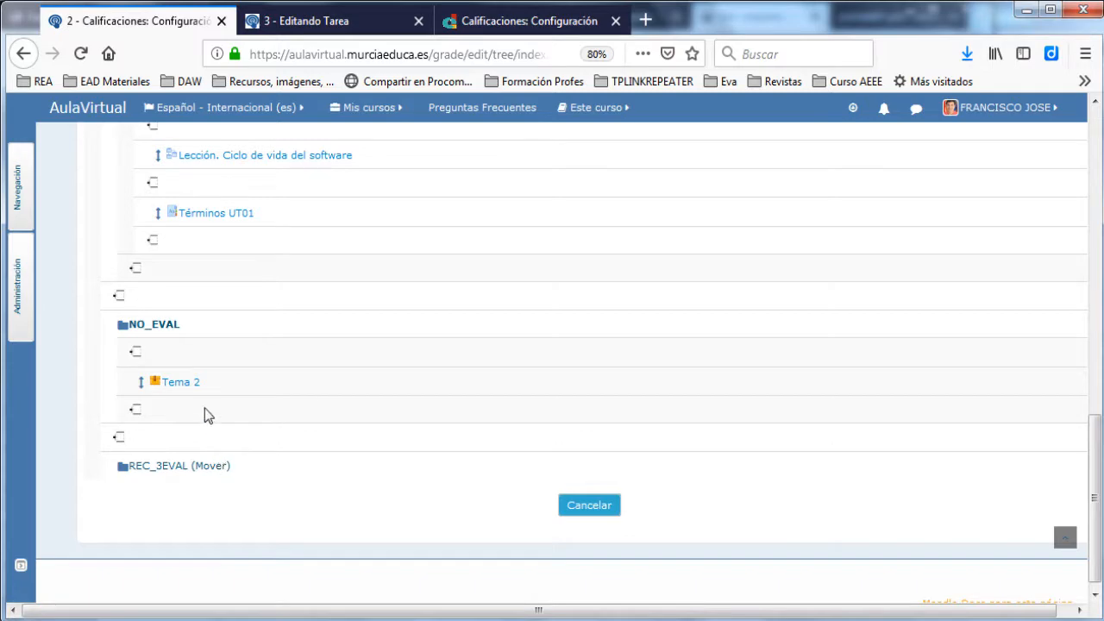
{"action": "left_click", "coordinate": [135, 269]}
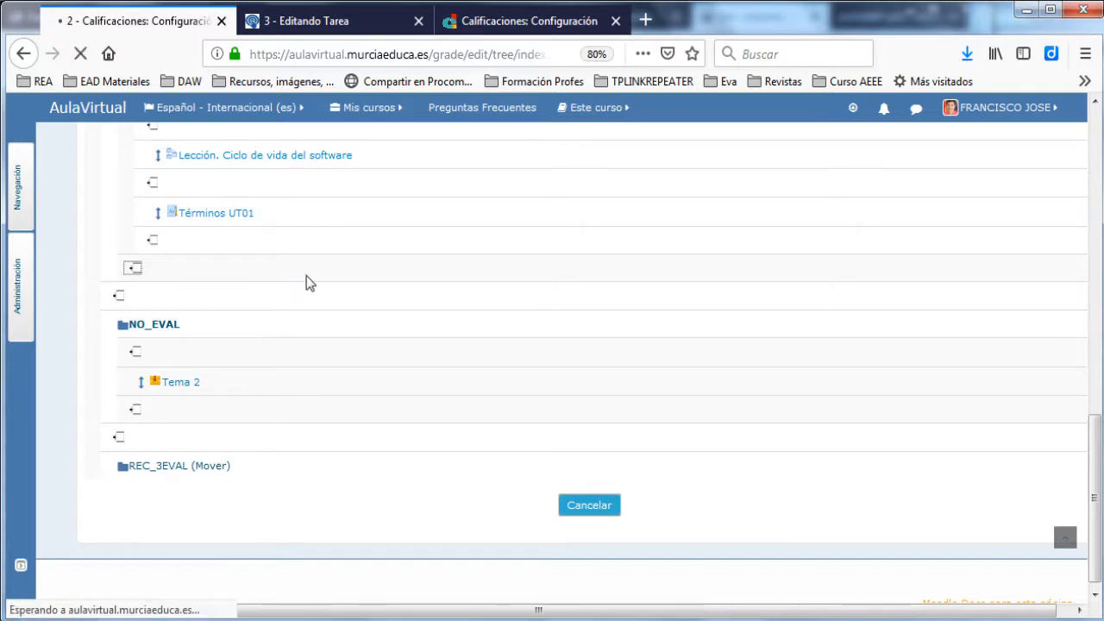
{"action": "scroll", "coordinate": [313, 277], "scroll_direction": "down", "scroll_amount": 6}
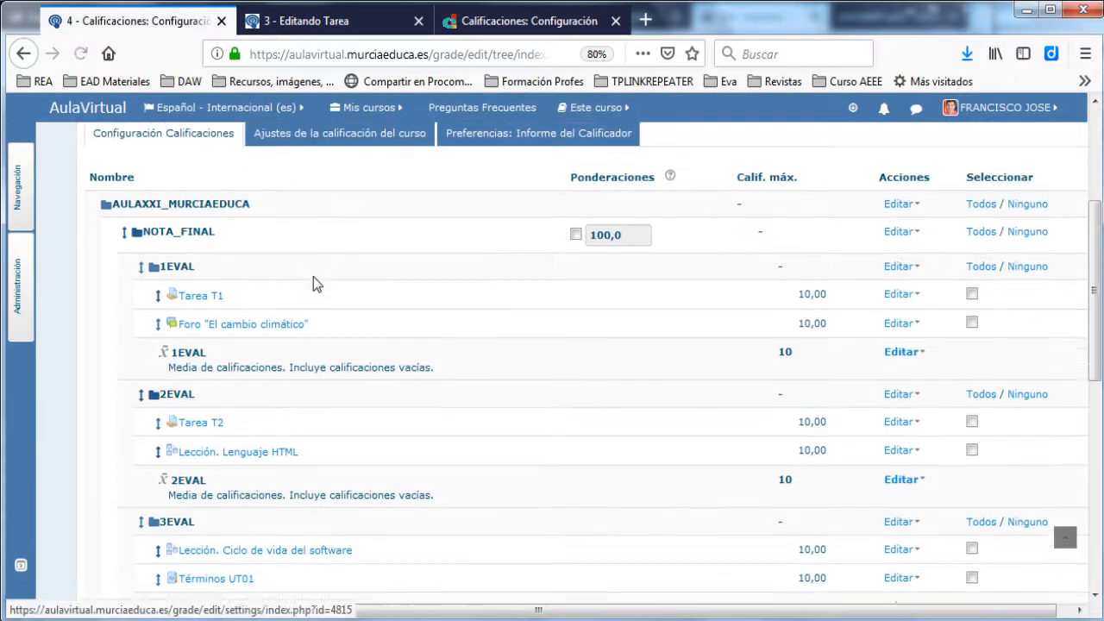
{"action": "scroll", "coordinate": [313, 283], "scroll_direction": "down", "scroll_amount": 1}
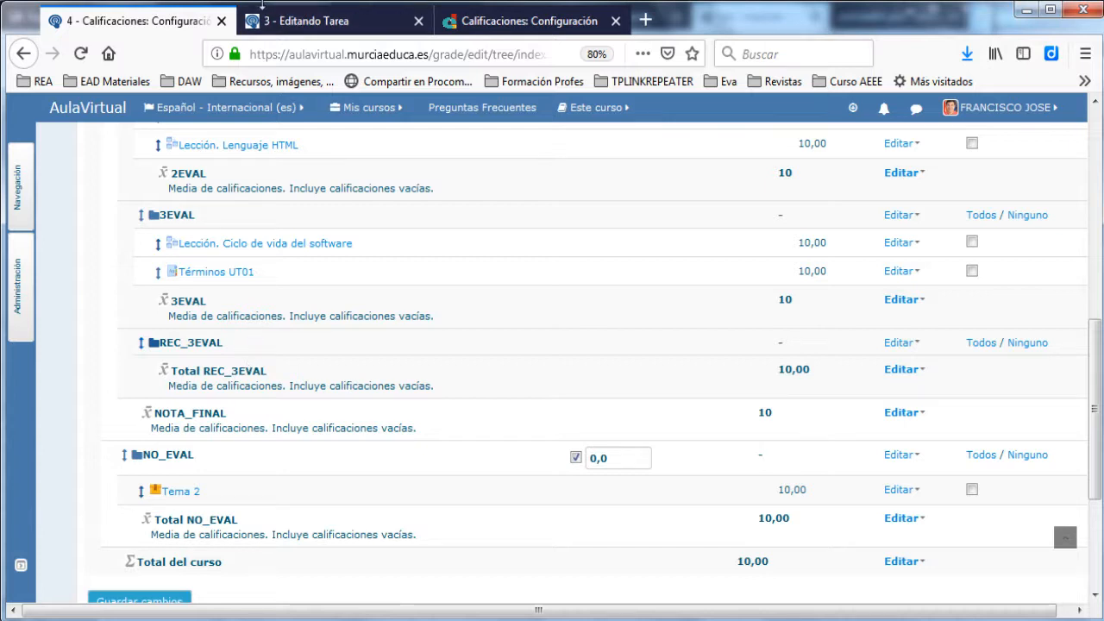
Go to the browser page with the task being edited and open the AULAXXI_MURCIAEDUCA course from there
{"action": "left_click", "coordinate": [294, 24]}
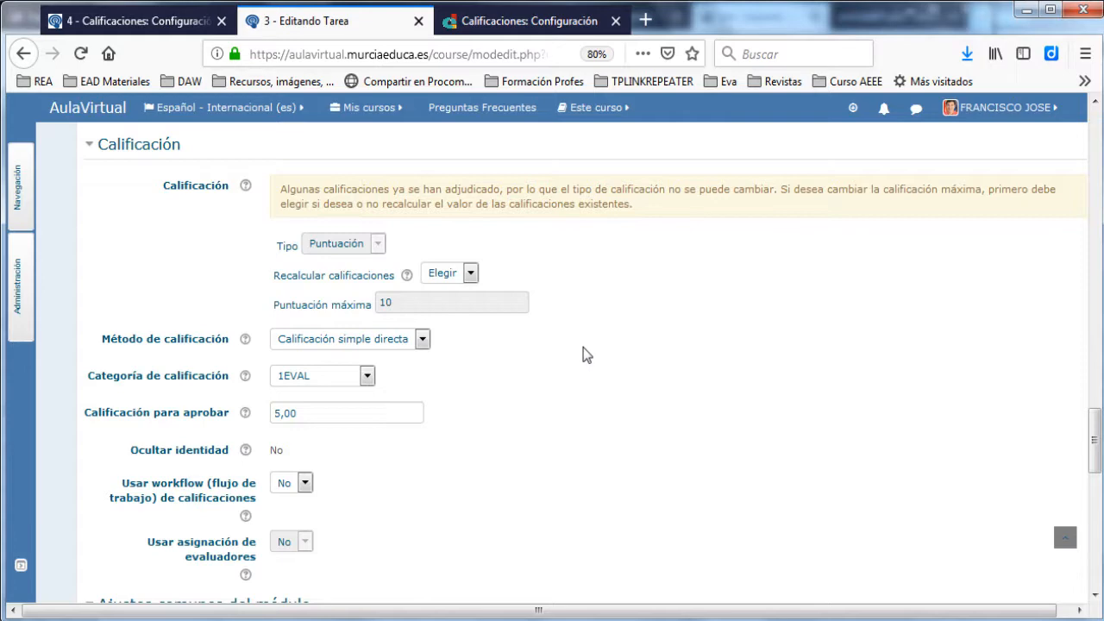
{"action": "scroll", "coordinate": [564, 330], "scroll_direction": "up", "scroll_amount": 3}
{"action": "left_click", "coordinate": [367, 107]}
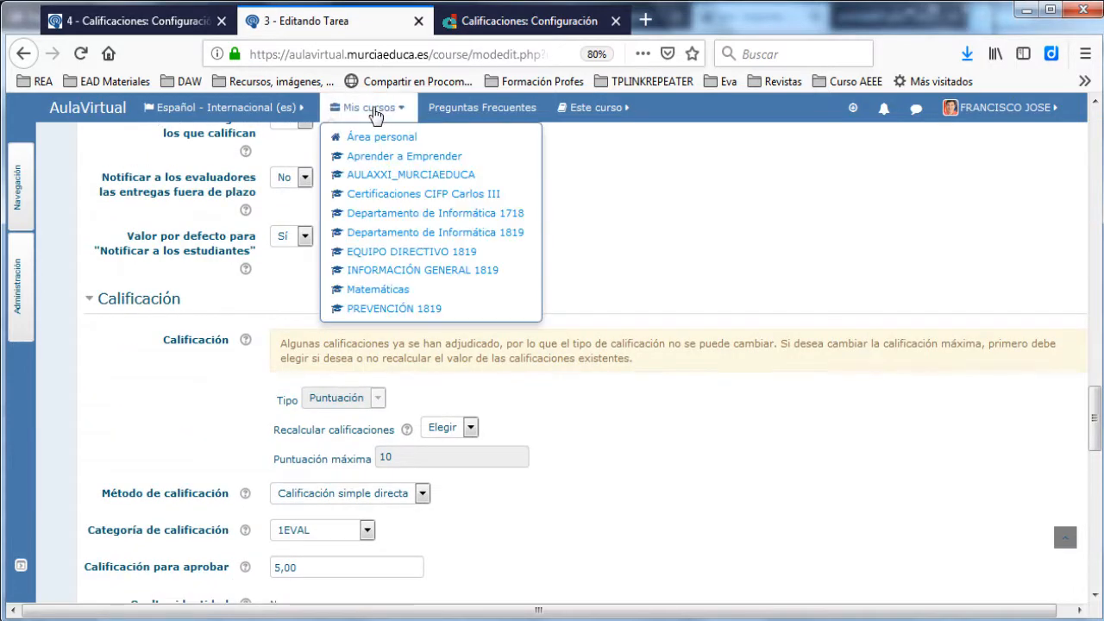
{"action": "left_click", "coordinate": [383, 176]}
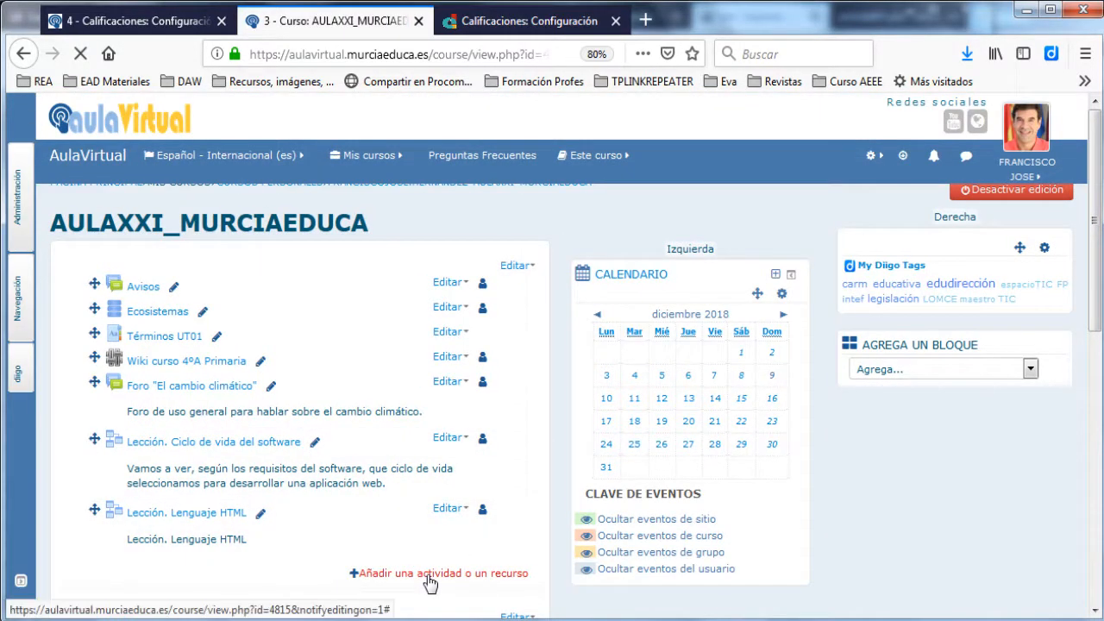
Add a new Tarea activity to the course's first section and name it Tarea Rec 3eval
{"action": "left_click", "coordinate": [425, 574]}
{"action": "scroll", "coordinate": [440, 557], "scroll_direction": "down", "scroll_amount": 5}
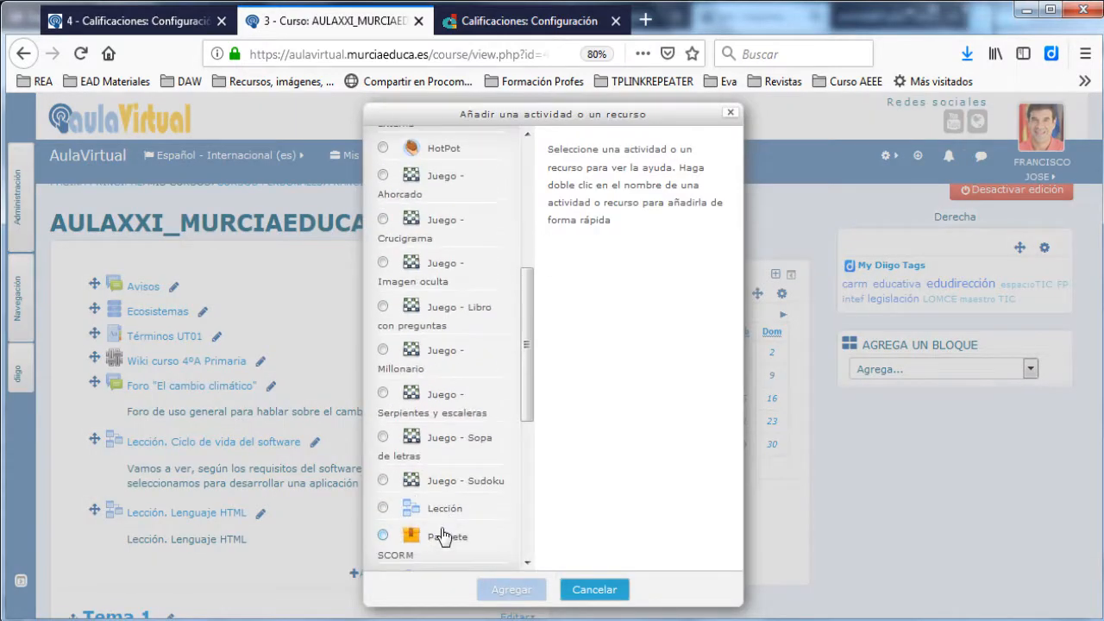
{"action": "scroll", "coordinate": [442, 535], "scroll_direction": "down", "scroll_amount": 1}
{"action": "left_click", "coordinate": [444, 543]}
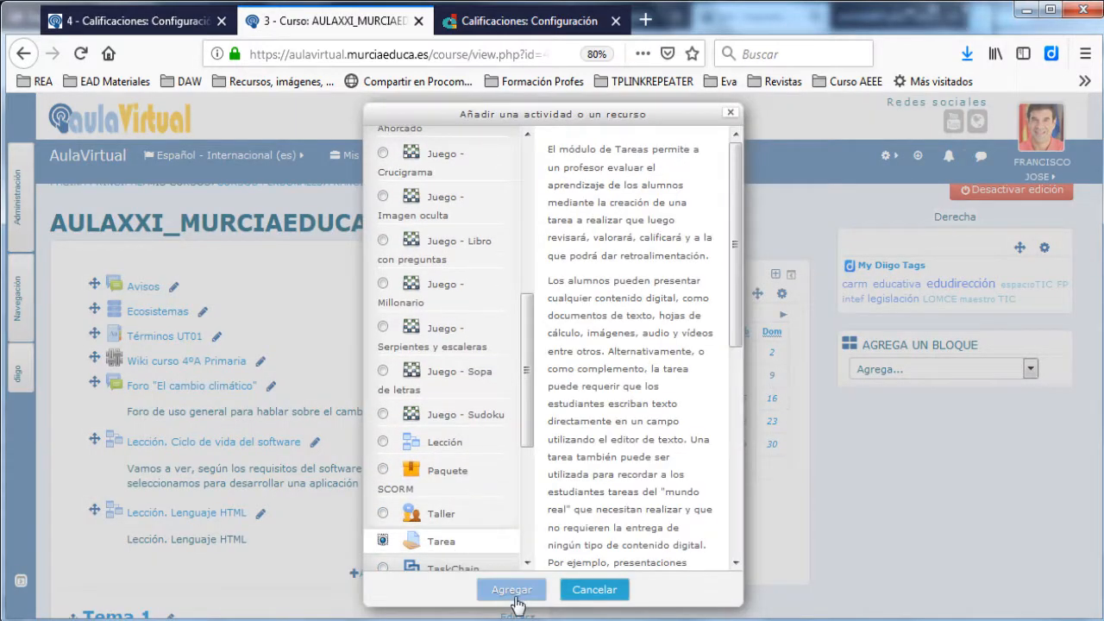
{"action": "left_click", "coordinate": [509, 591]}
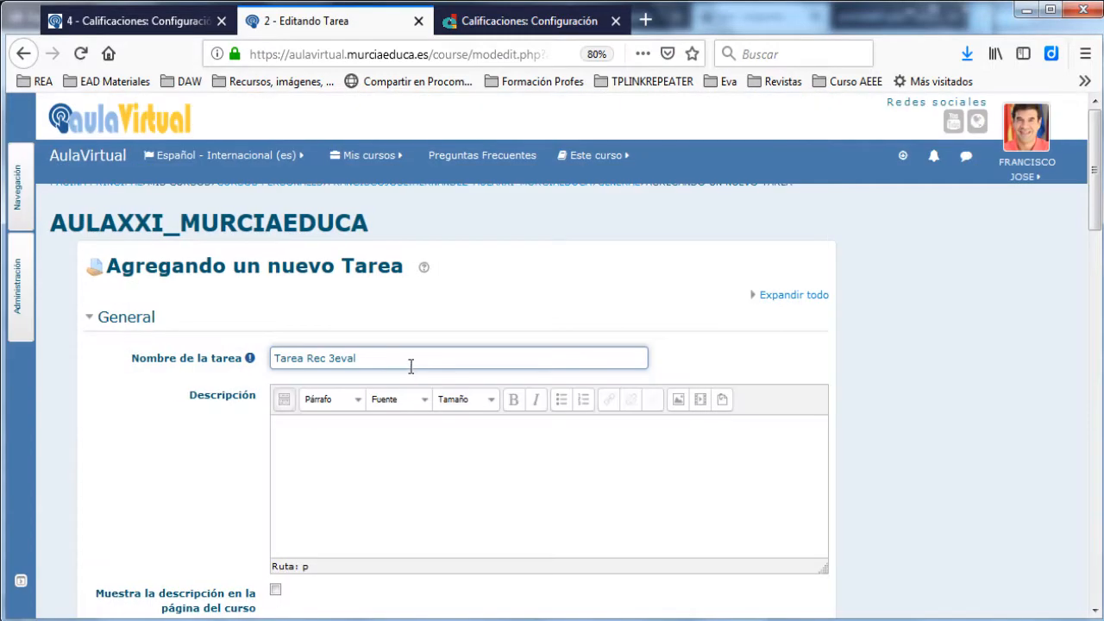
{"action": "left_click_drag", "start_coordinate": [388, 361], "coordinate": [223, 361]}
{"action": "type", "text": "Tarea Rec 3eval"}
{"action": "double_click", "coordinate": [365, 361]}
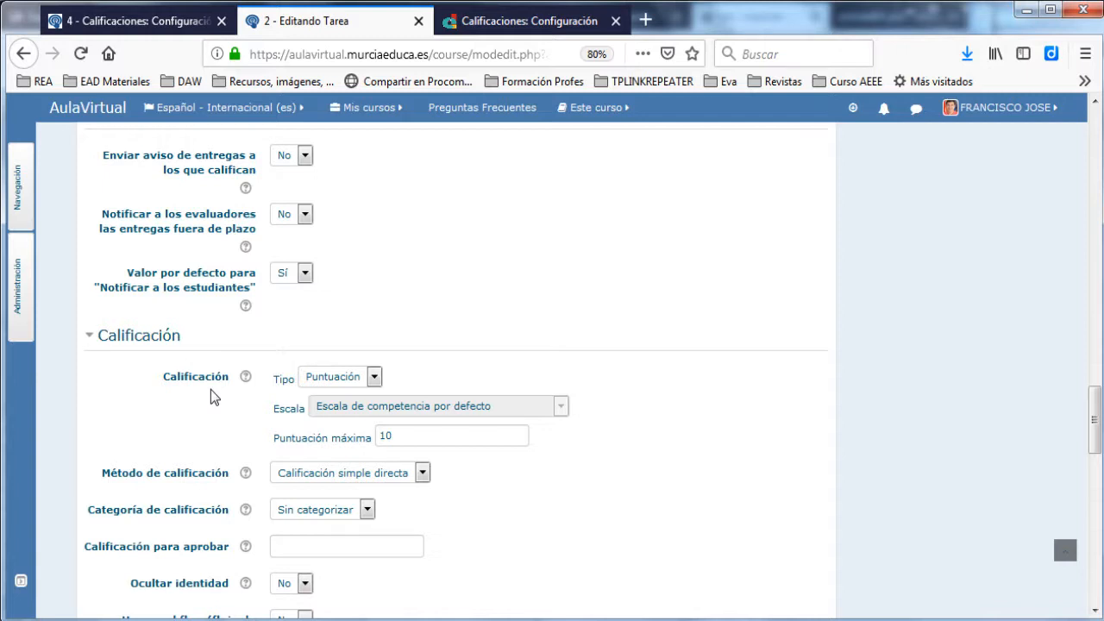
Keep Puntuación as the task's grading type and assign it to the REC_3EVAL grade category
{"action": "scroll", "coordinate": [214, 394], "scroll_direction": "down", "scroll_amount": 2}
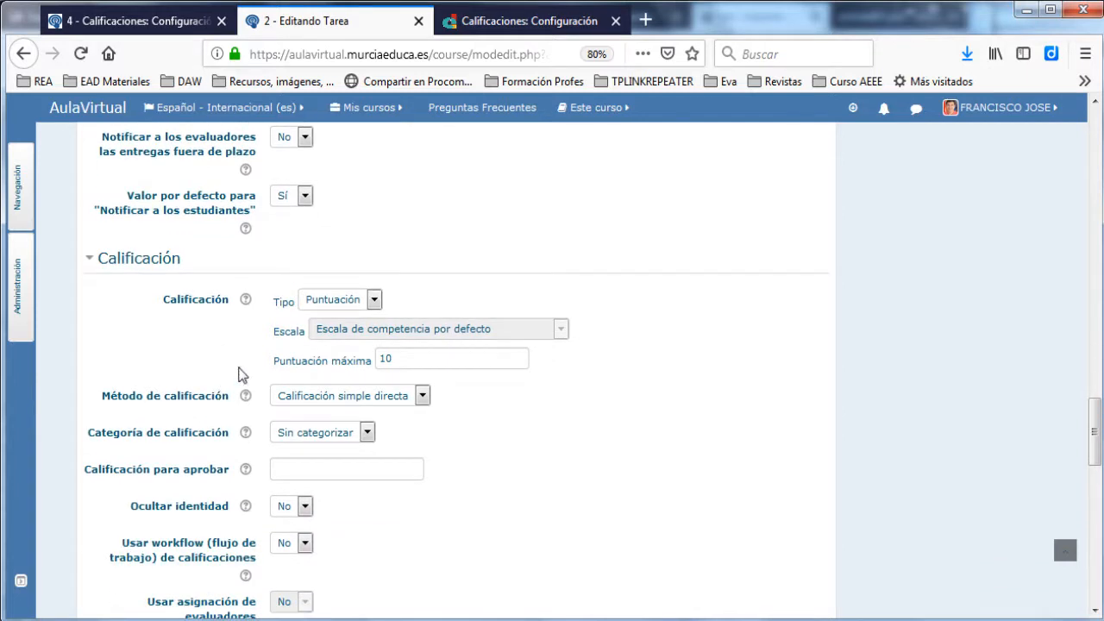
{"action": "left_click", "coordinate": [349, 306]}
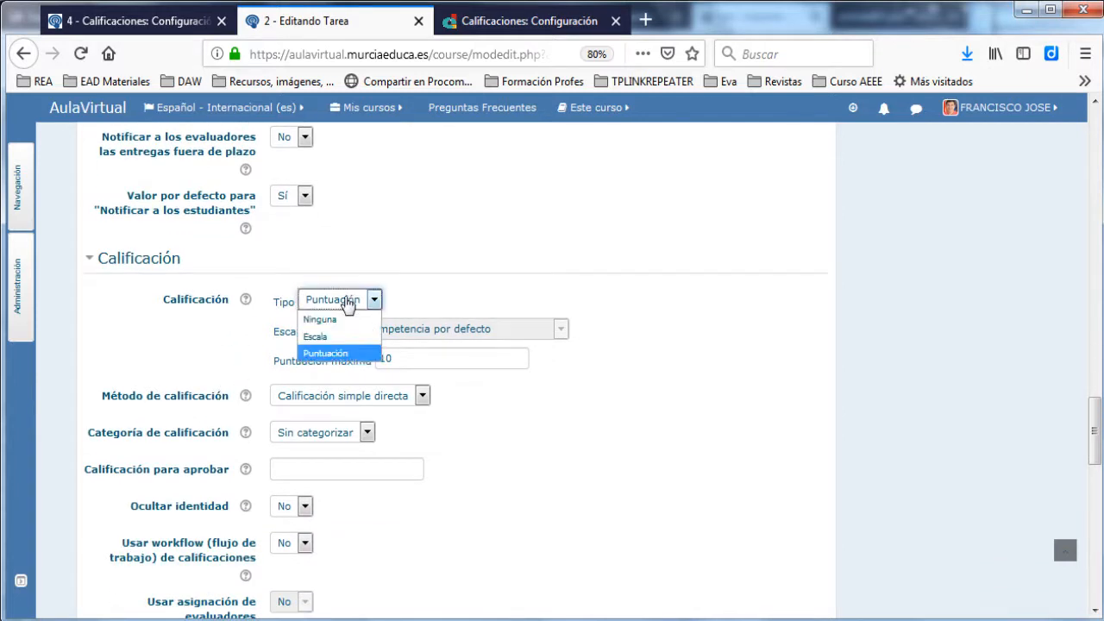
{"action": "left_click", "coordinate": [349, 305]}
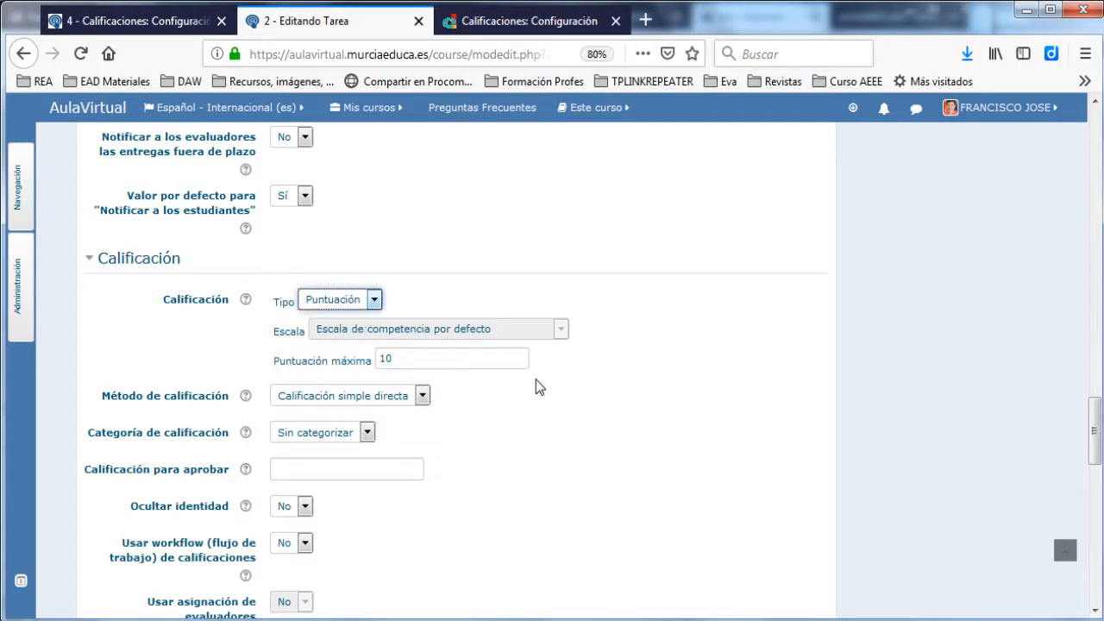
{"action": "left_click", "coordinate": [368, 435]}
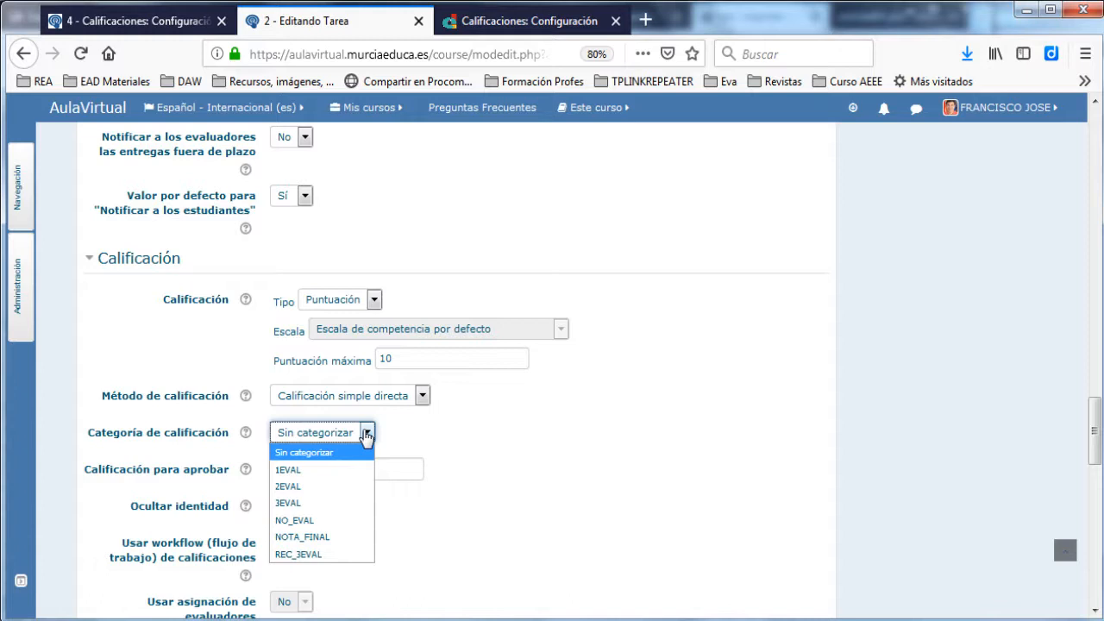
{"action": "left_click", "coordinate": [310, 554]}
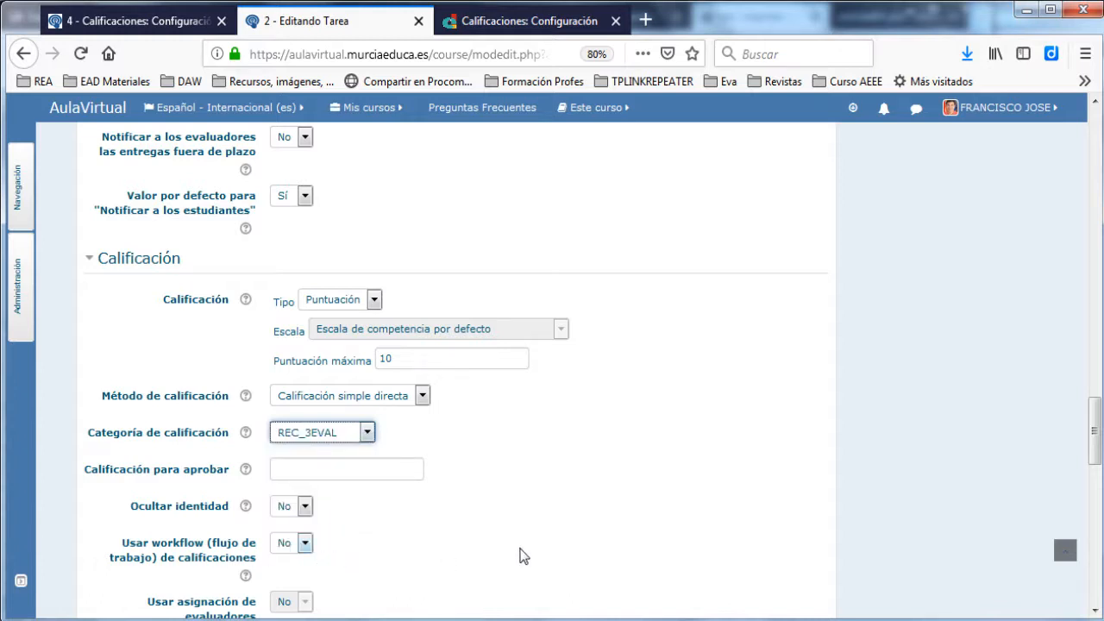
Set the task's Calificación para aprobar to 5
{"action": "left_click", "coordinate": [357, 469]}
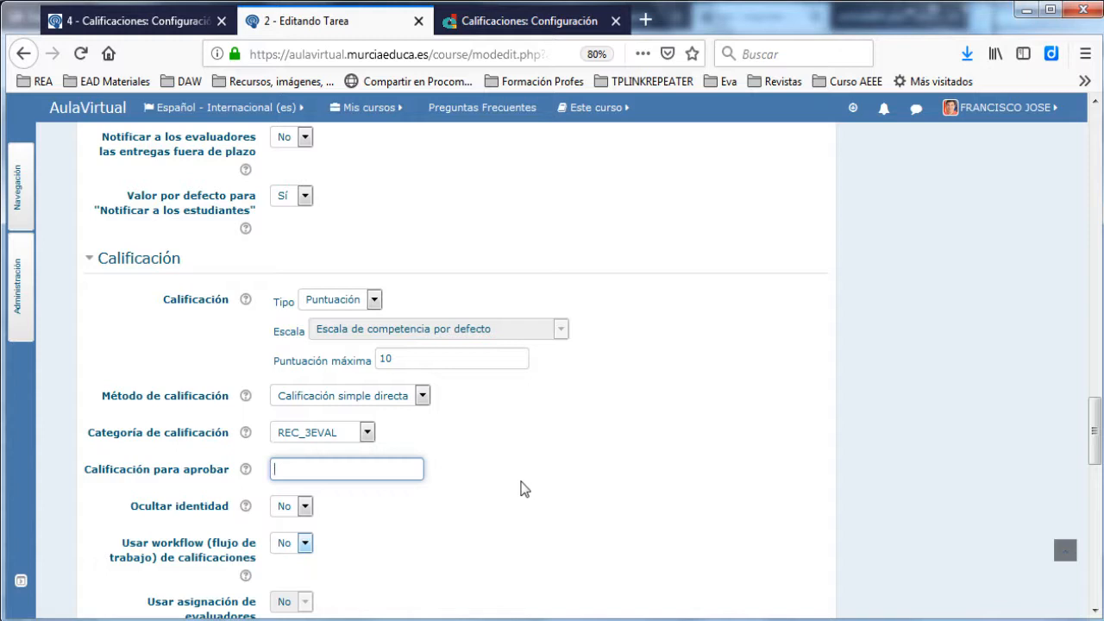
{"action": "type", "text": "5"}
{"action": "left_click", "coordinate": [525, 489]}
Enter TAREA_REC_3EVAL as the task's Número ID and save the task, returning to the course
{"action": "scroll", "coordinate": [525, 489], "scroll_direction": "down", "scroll_amount": 1}
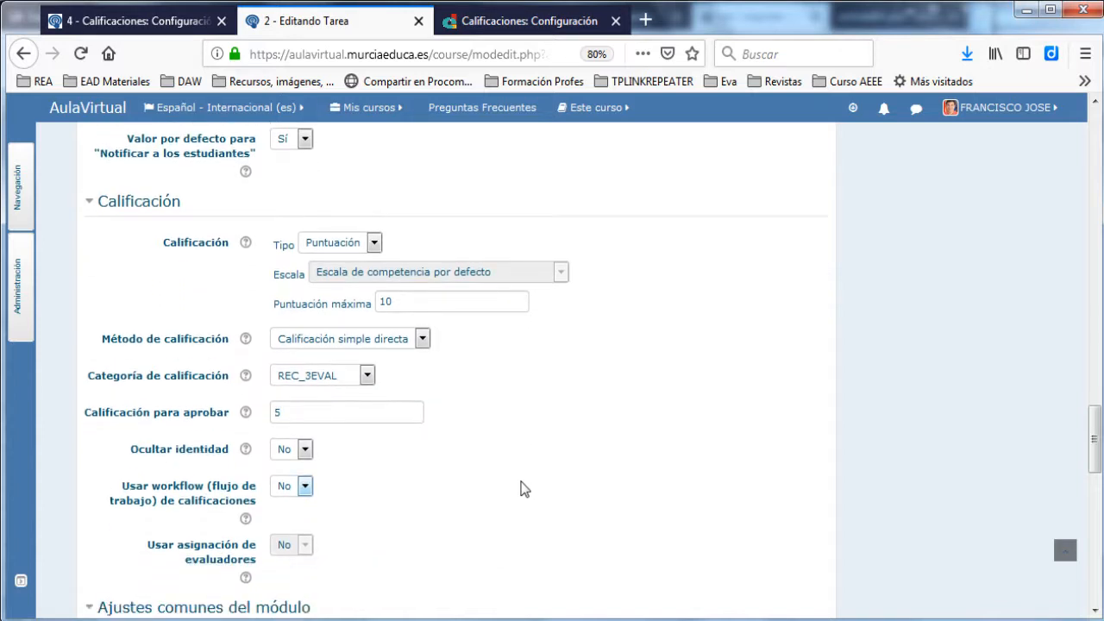
{"action": "scroll", "coordinate": [525, 489], "scroll_direction": "down", "scroll_amount": 6}
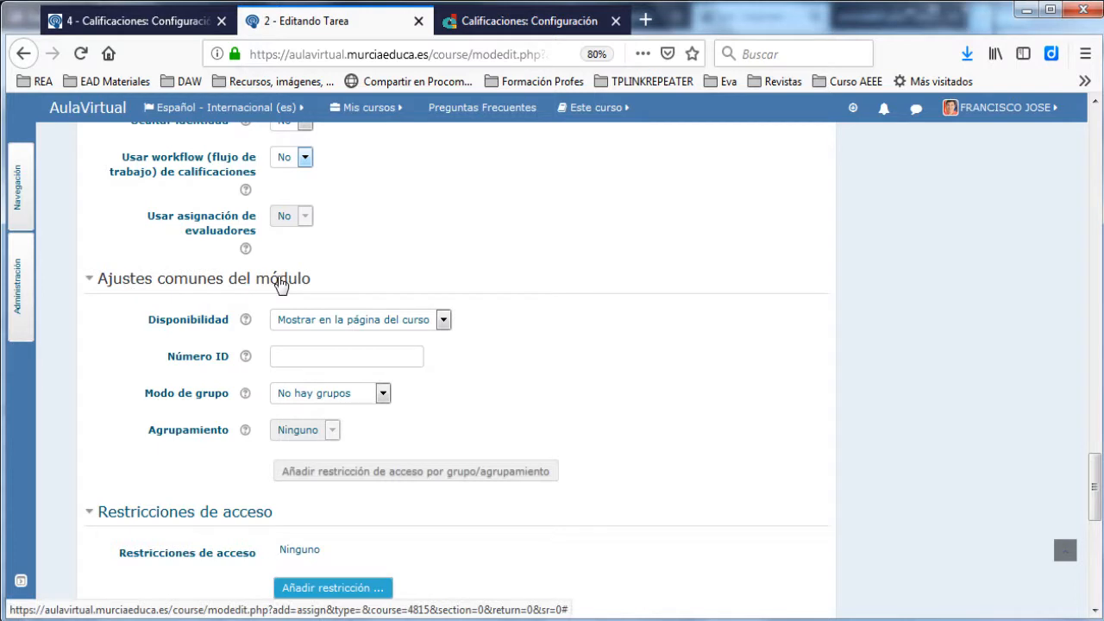
{"action": "left_click", "coordinate": [306, 357]}
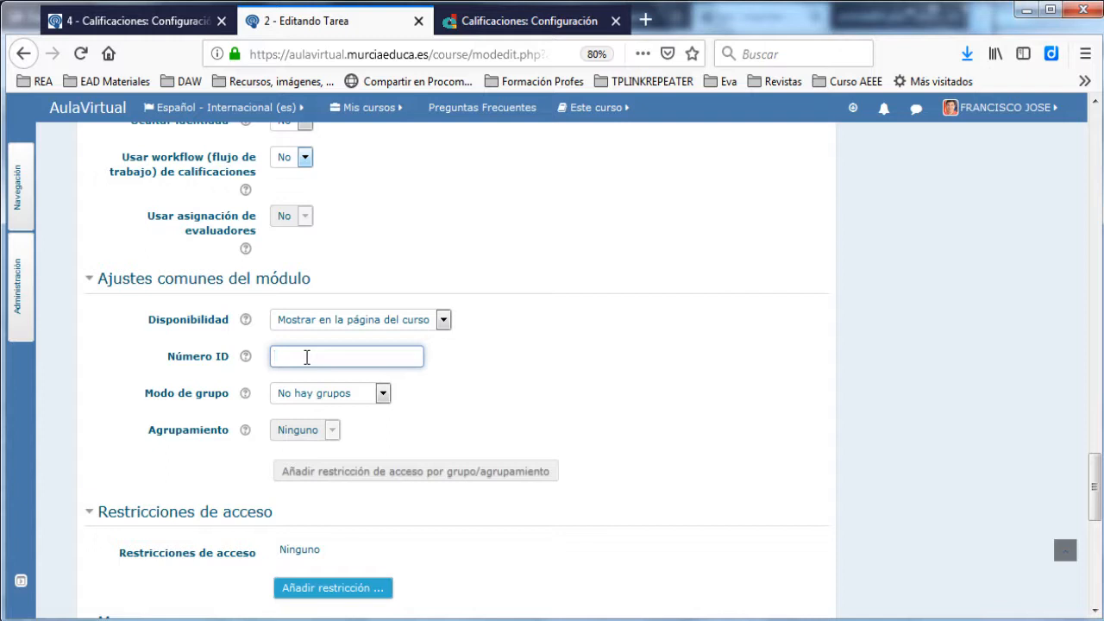
{"action": "type", "text": "TAREA_REC_3EVAL"}
{"action": "scroll", "coordinate": [350, 438], "scroll_direction": "down", "scroll_amount": 5}
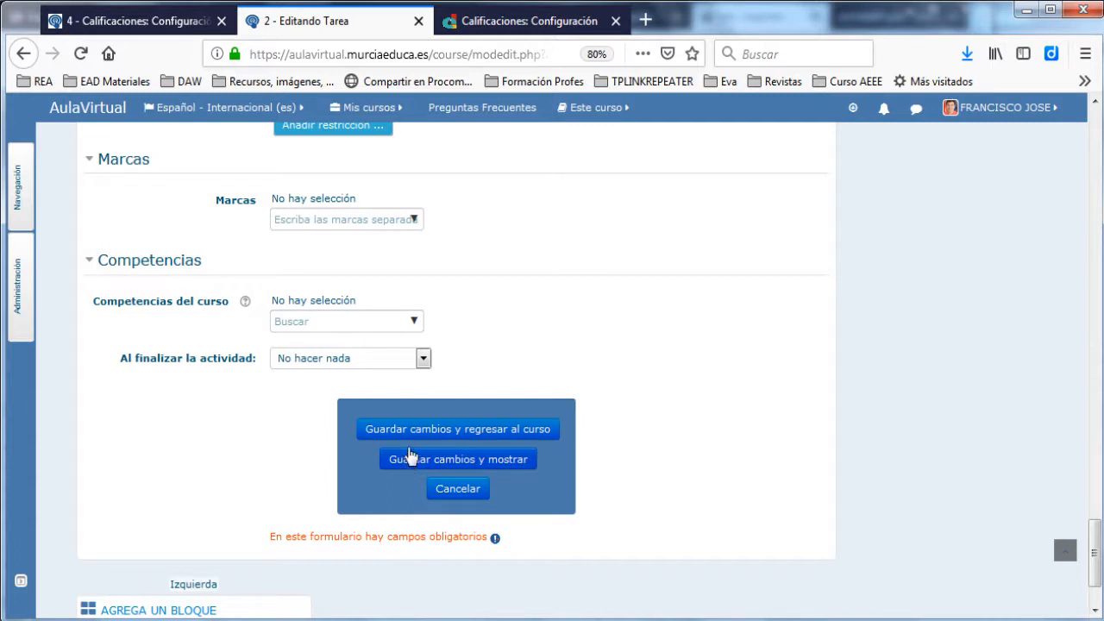
{"action": "left_click", "coordinate": [444, 431]}
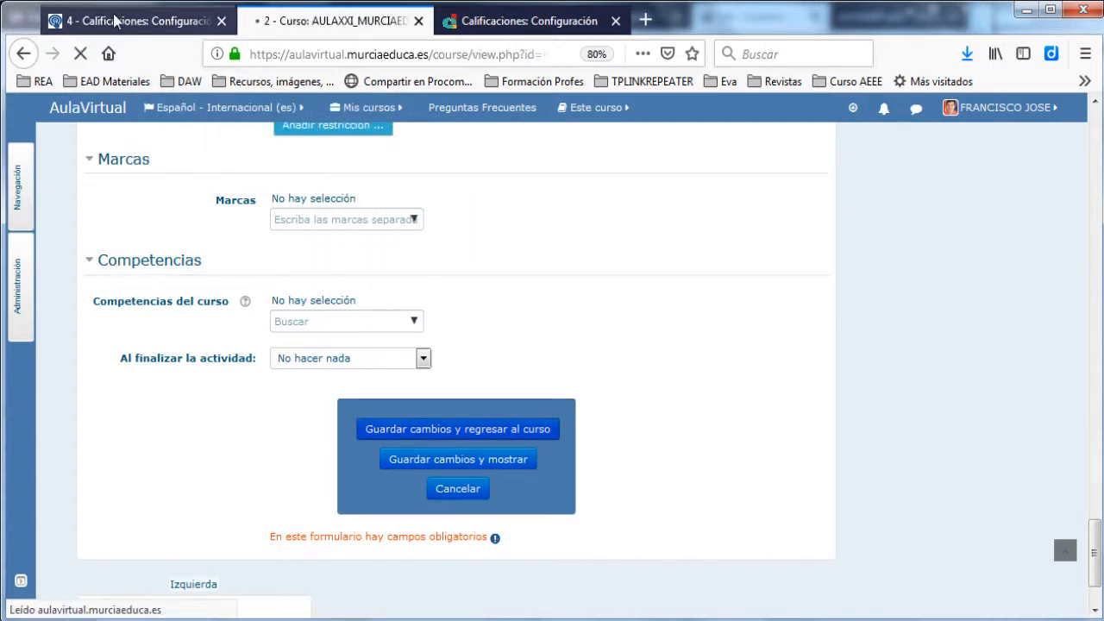
Return to the grade configuration, reload it, and check where Tarea Rec 3eval is placed in the category tree
{"action": "left_click", "coordinate": [116, 21]}
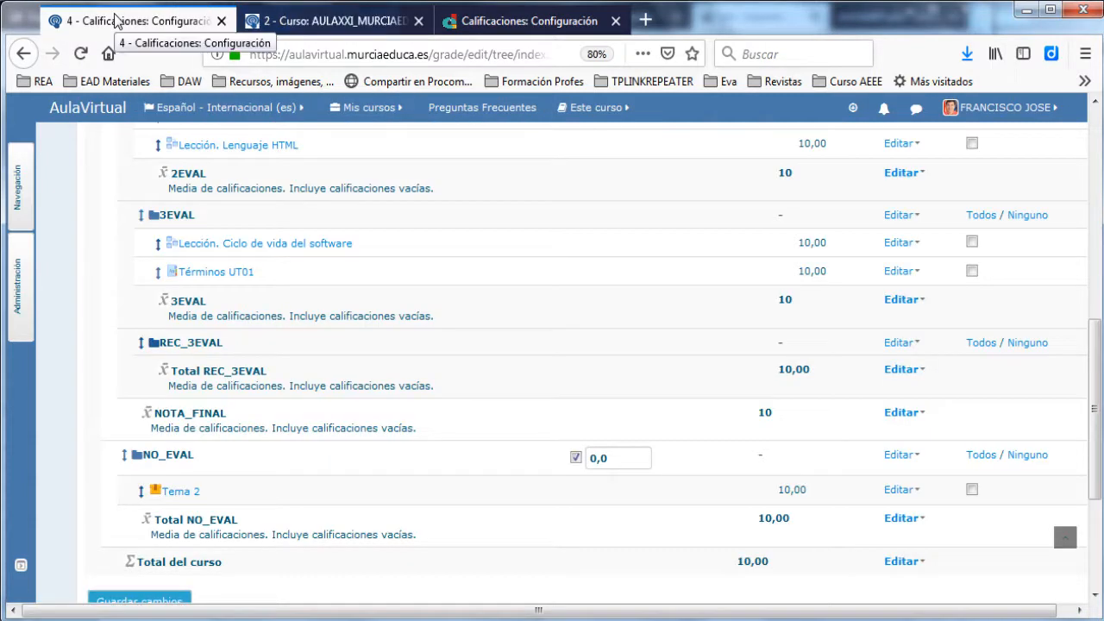
{"action": "key", "text": "F5"}
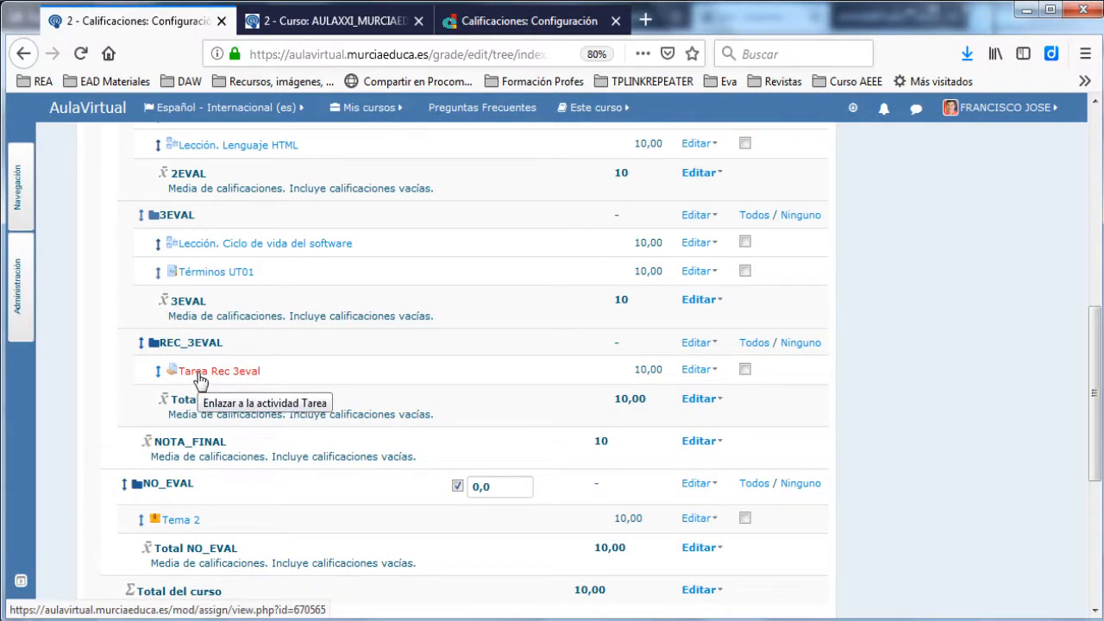
{"action": "scroll", "coordinate": [197, 379], "scroll_direction": "down", "scroll_amount": 3}
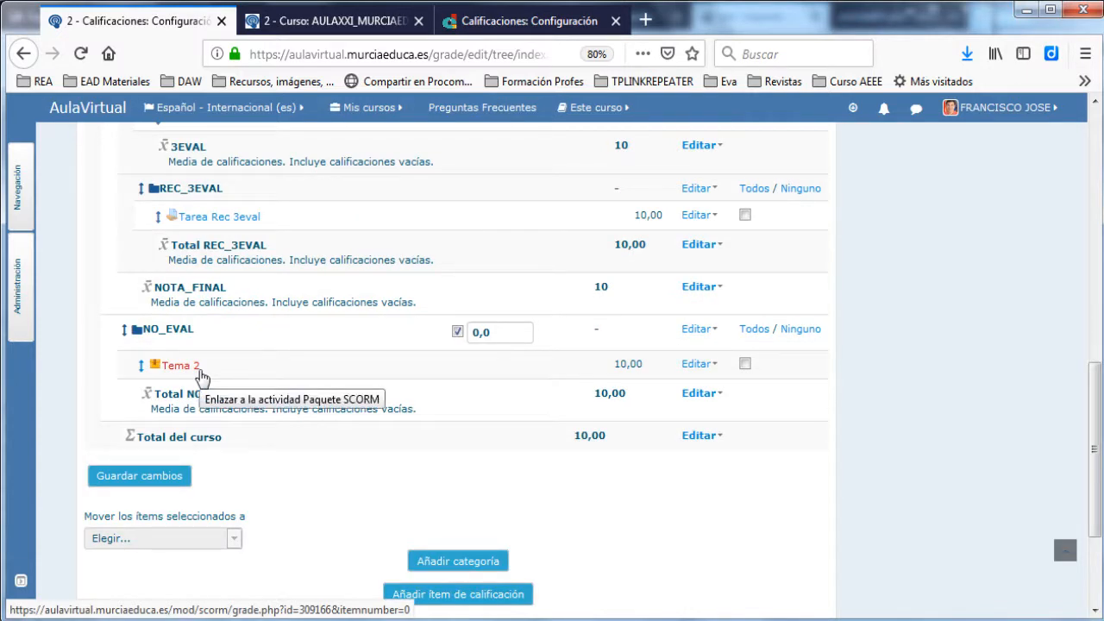
Add a new grade item in the grade configuration and name it EXAMEN_REC_3EVAL
{"action": "scroll", "coordinate": [259, 422], "scroll_direction": "down", "scroll_amount": 2}
{"action": "left_click", "coordinate": [443, 522]}
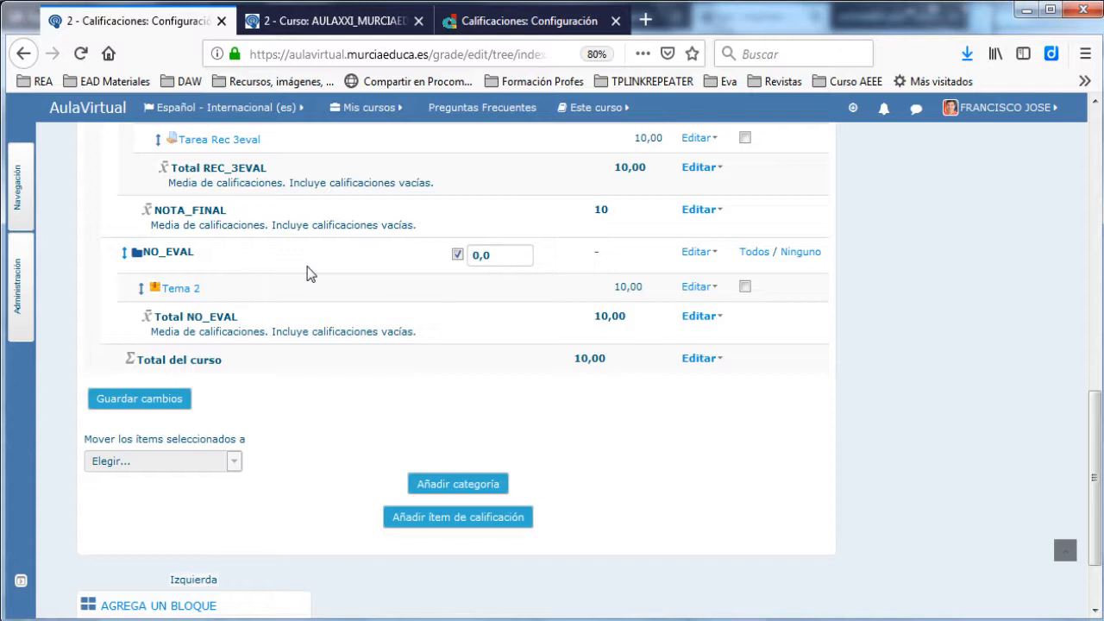
{"action": "left_click", "coordinate": [432, 519]}
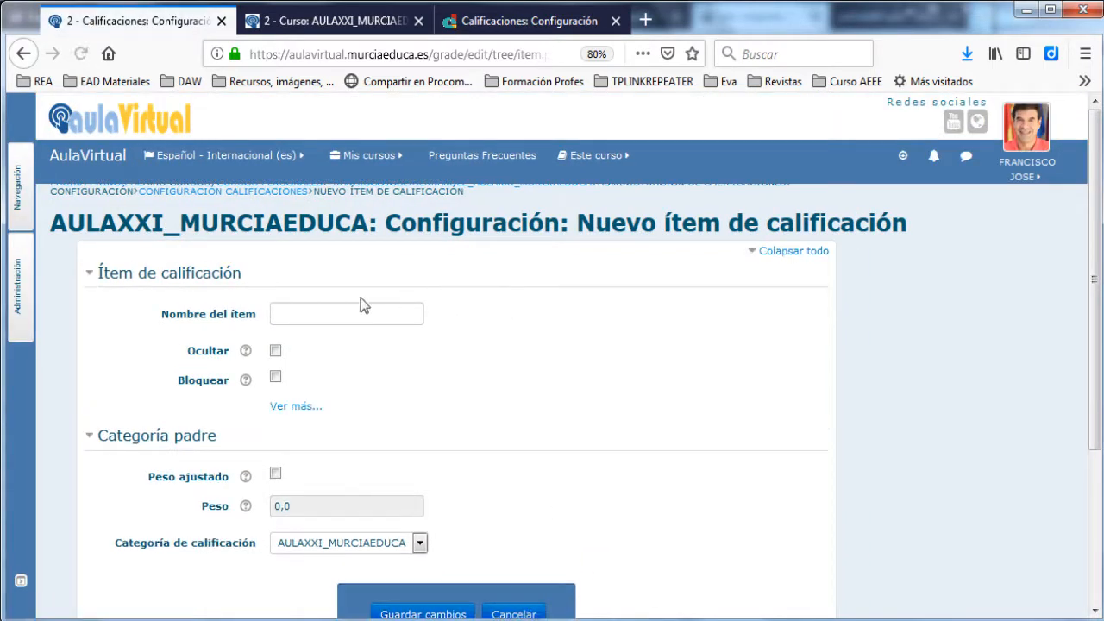
{"action": "left_click", "coordinate": [369, 313]}
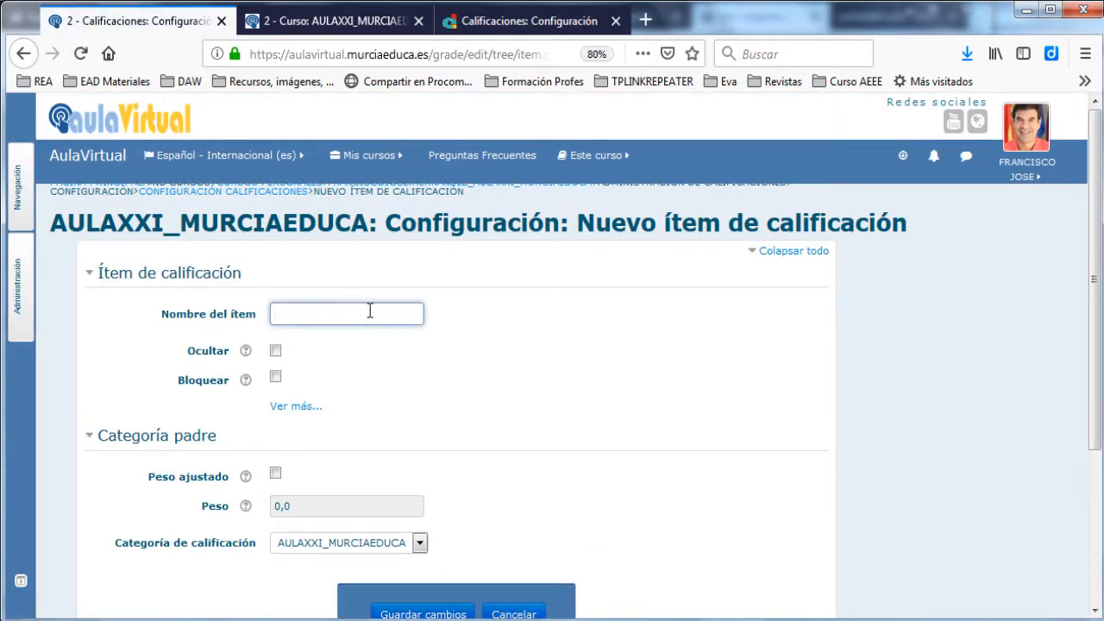
{"action": "type", "text": "EXAMEN_REC_3EVAL"}
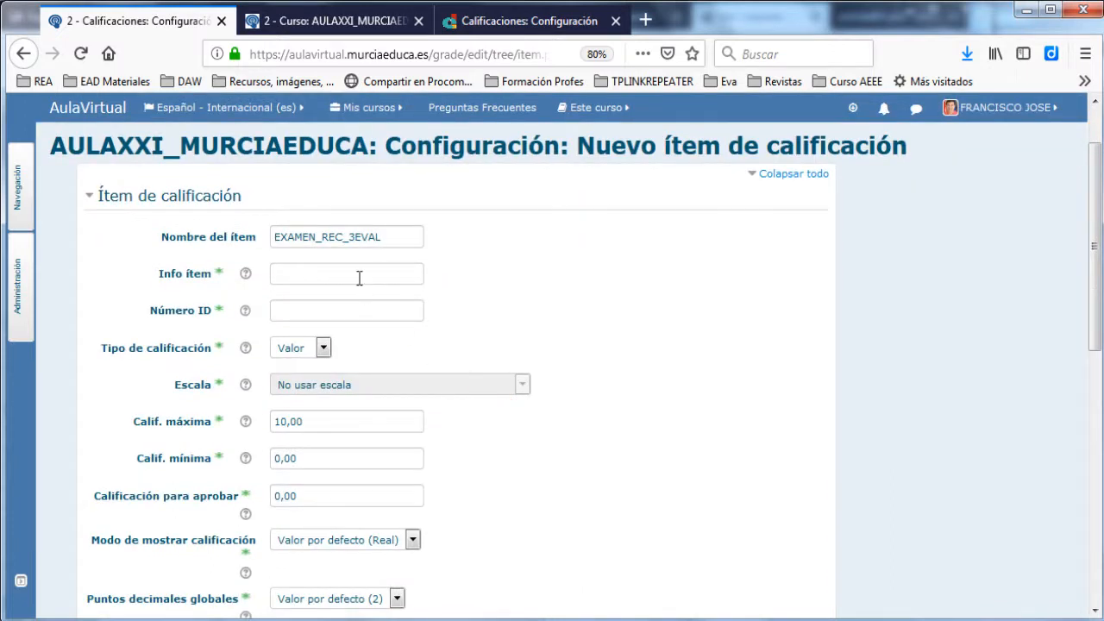
Enter EXAMEN_REC_3EVAL as both the Número ID and the Info ítem of the new grade item
{"action": "left_click", "coordinate": [358, 273]}
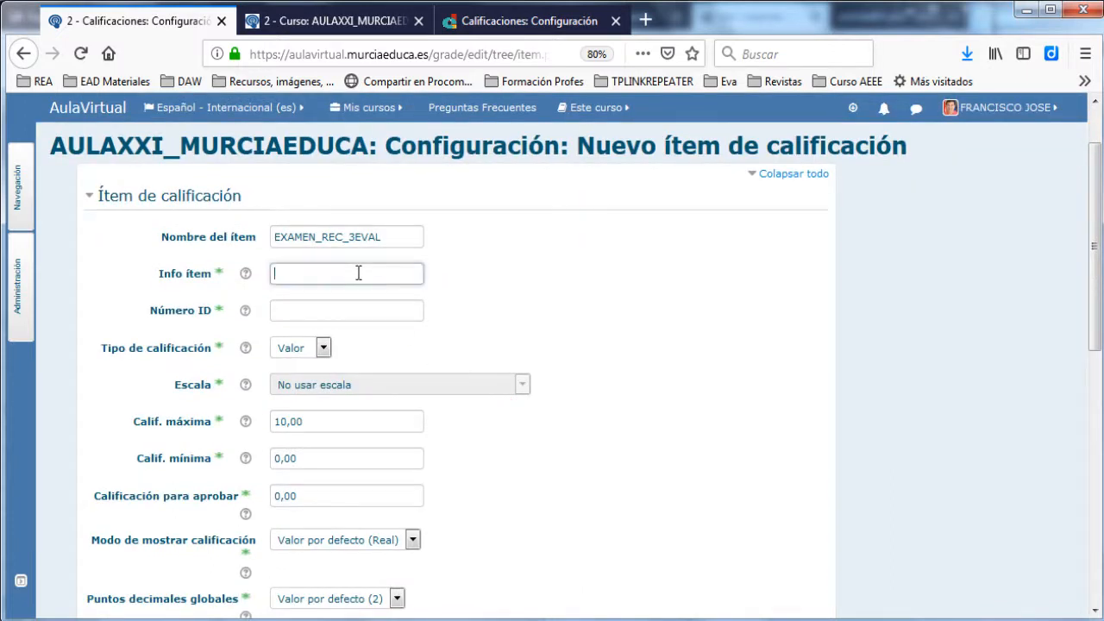
{"action": "left_click", "coordinate": [284, 311]}
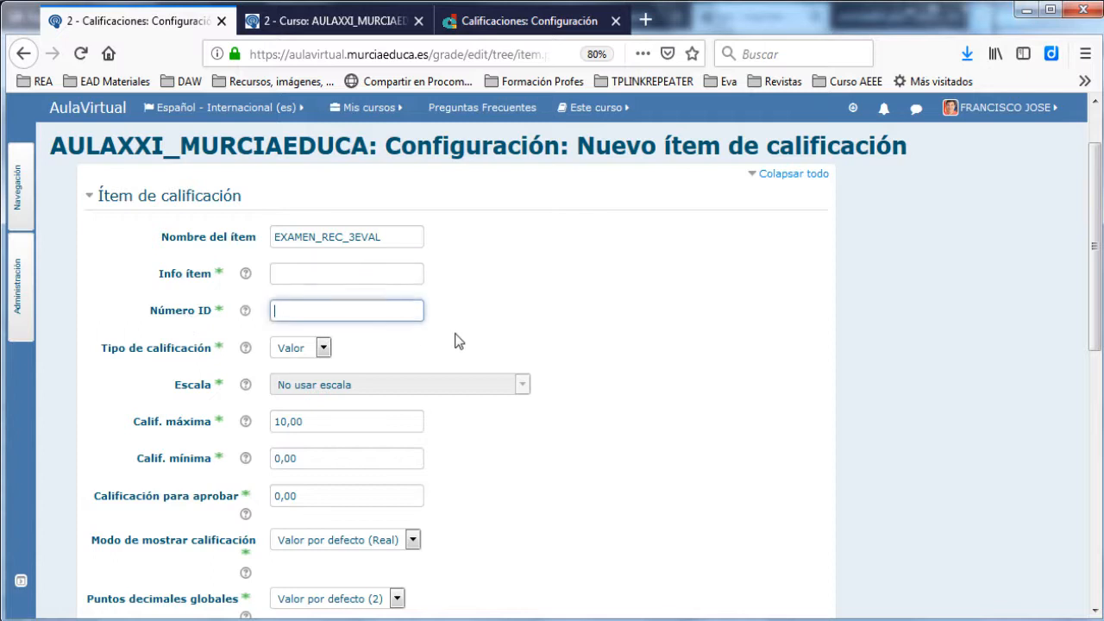
{"action": "type", "text": "EXAMEN_REC_3EVAL"}
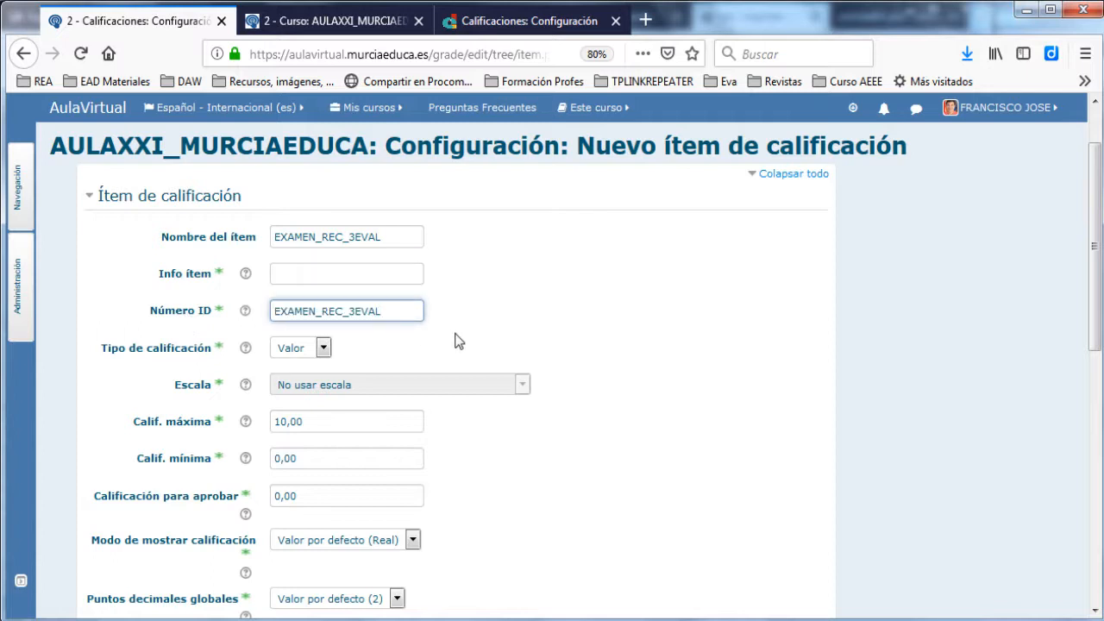
{"action": "left_click", "coordinate": [330, 277]}
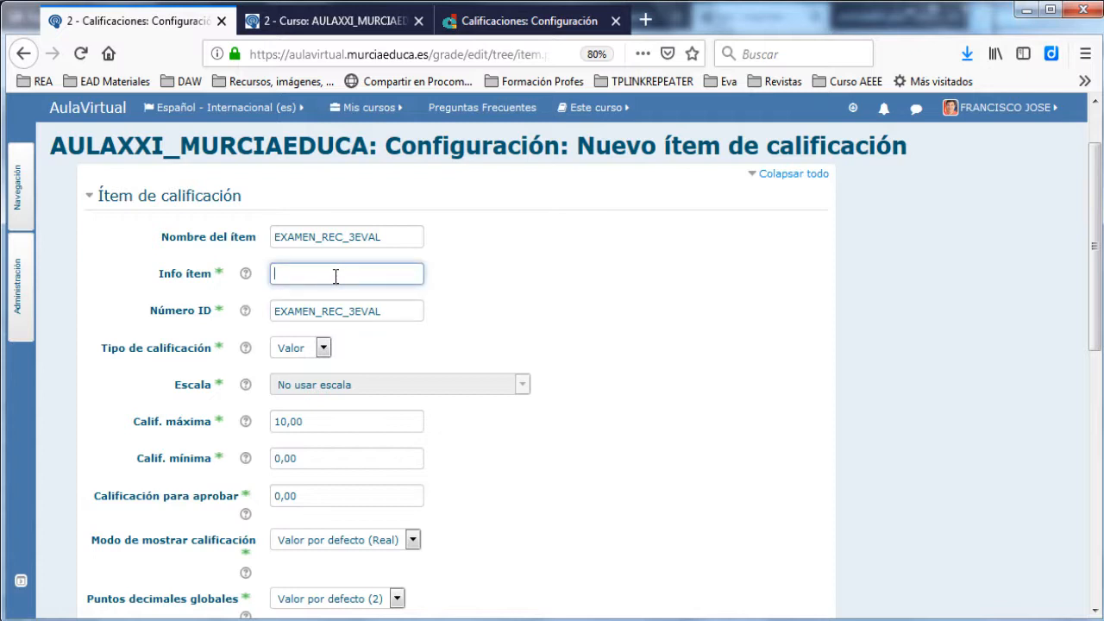
{"action": "type", "text": "EXAMEN_REC_3EVAL"}
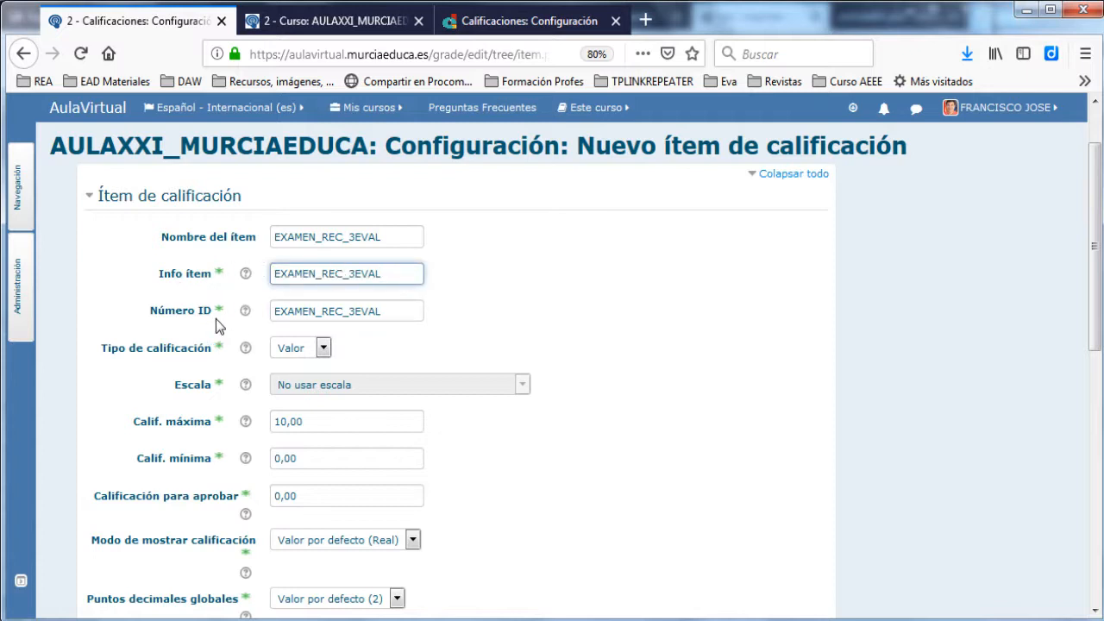
Assign the new item to the REC_3EVAL grade category, save it, and check its place in the category tree
{"action": "scroll", "coordinate": [502, 331], "scroll_direction": "down", "scroll_amount": 5}
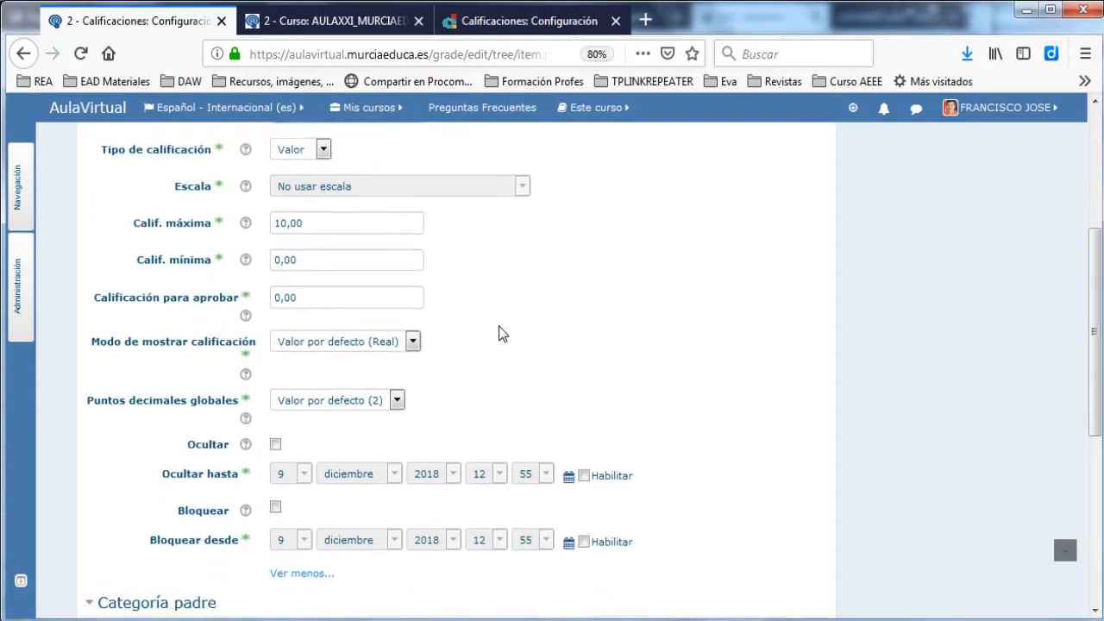
{"action": "scroll", "coordinate": [501, 333], "scroll_direction": "down", "scroll_amount": 2}
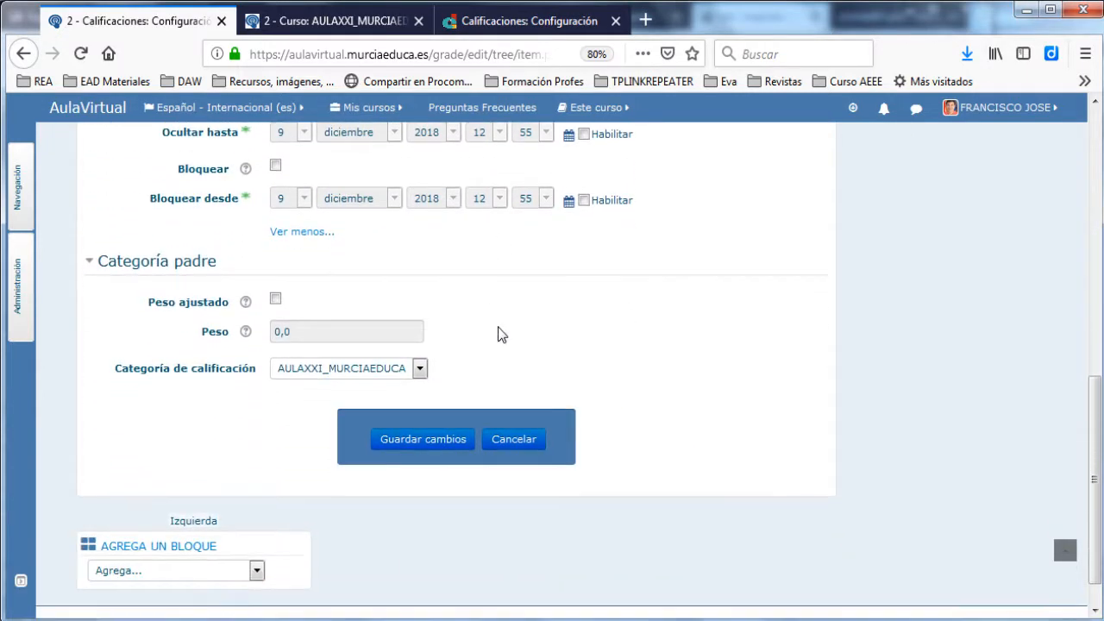
{"action": "left_click", "coordinate": [419, 369]}
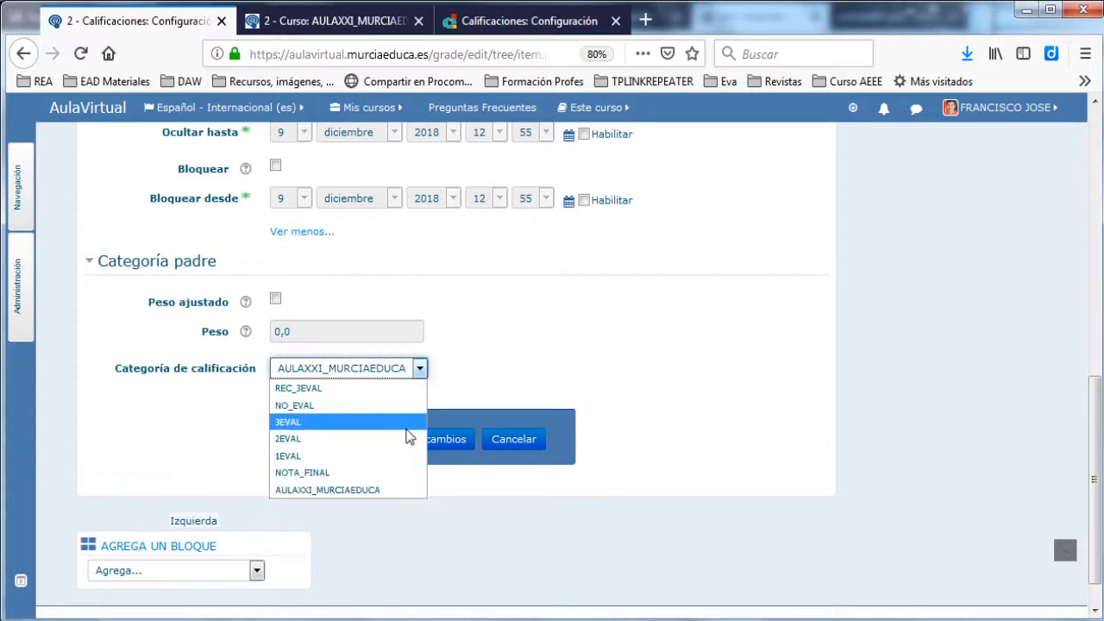
{"action": "left_click", "coordinate": [360, 388]}
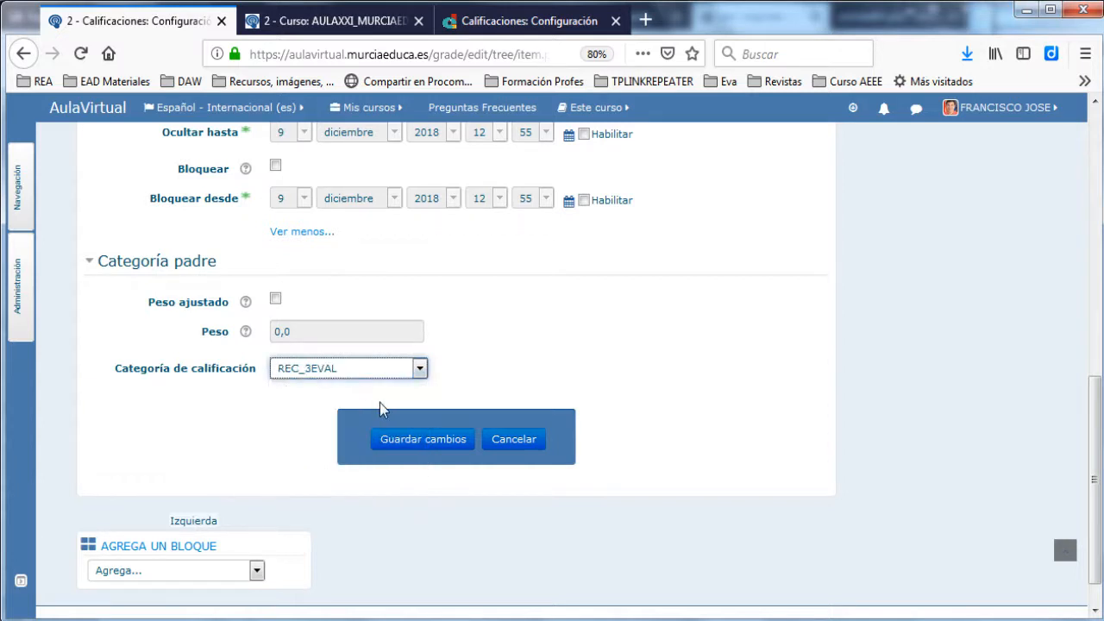
{"action": "left_click", "coordinate": [406, 441]}
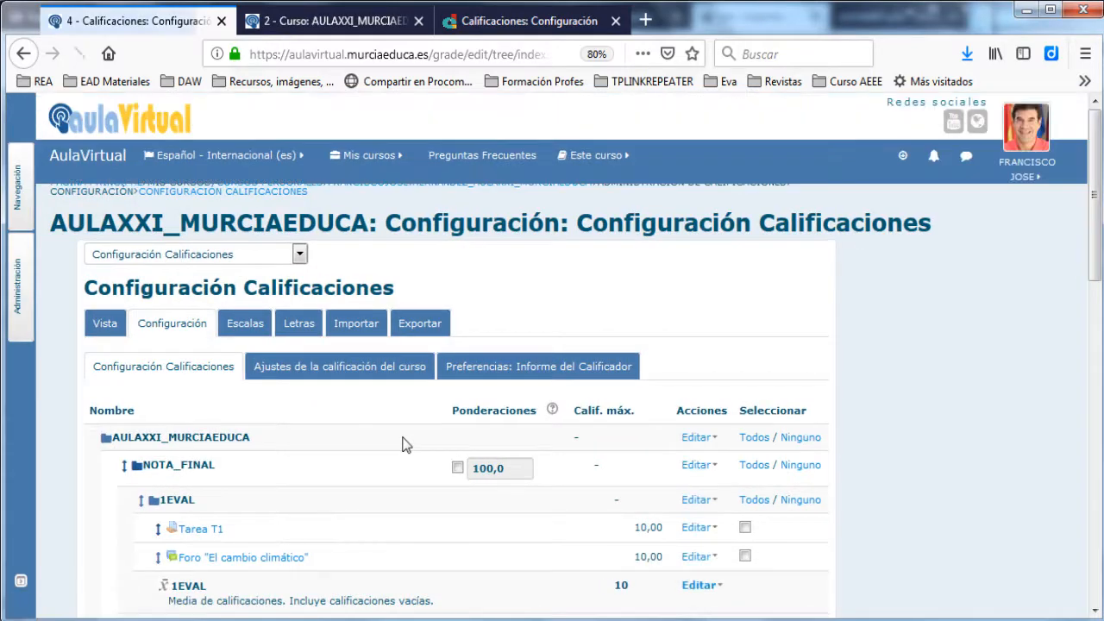
{"action": "scroll", "coordinate": [406, 444], "scroll_direction": "down", "scroll_amount": 10}
{"action": "scroll", "coordinate": [406, 444], "scroll_direction": "down", "scroll_amount": 2}
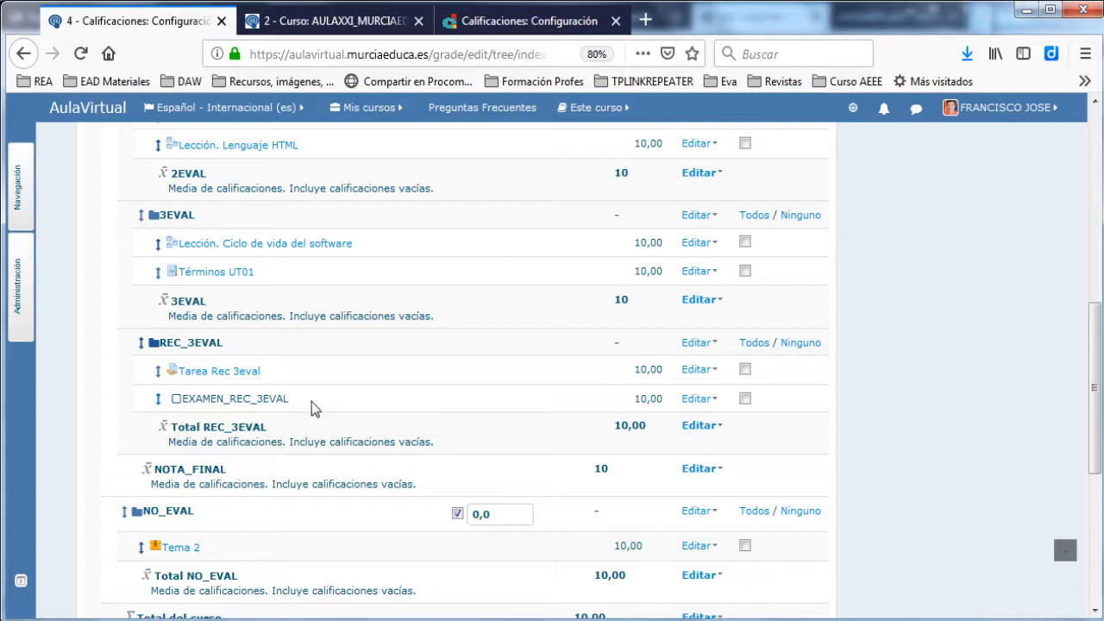
From the course page in the other browser tab, open the Informe del Calificador and bring the REC_3EVAL grade columns into view
{"action": "left_click", "coordinate": [332, 21]}
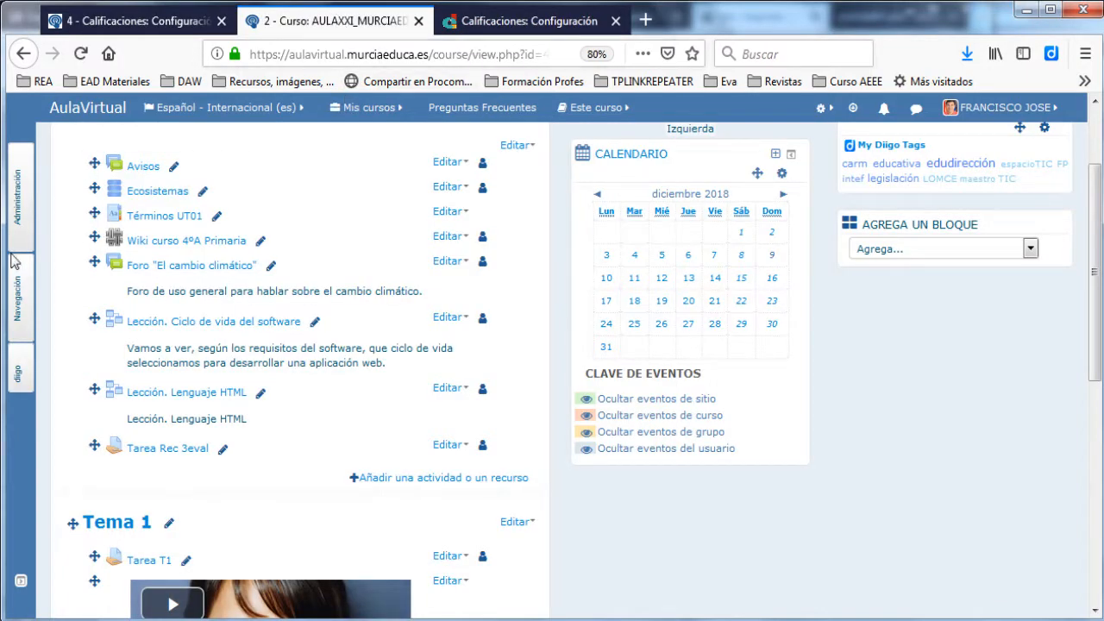
{"action": "left_click", "coordinate": [17, 216]}
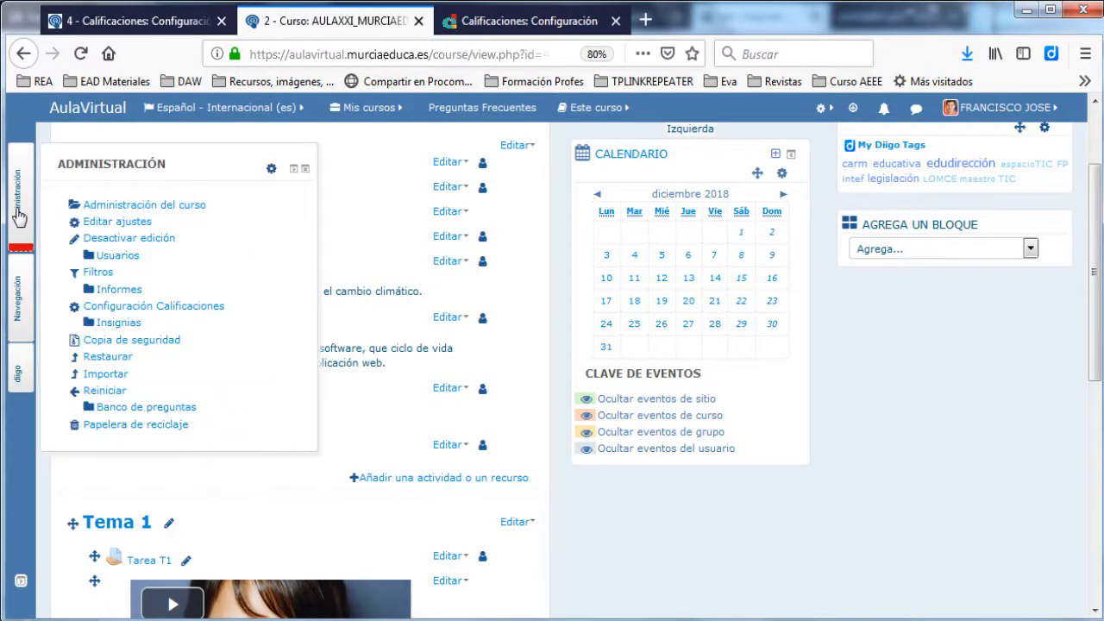
{"action": "left_click", "coordinate": [153, 309]}
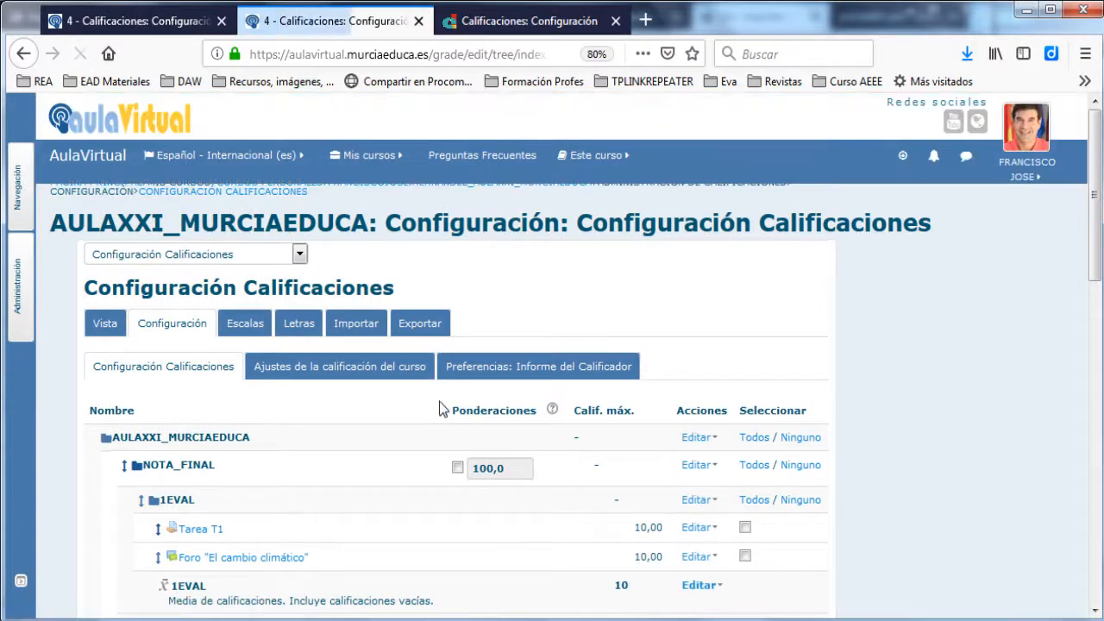
{"action": "left_click", "coordinate": [105, 323]}
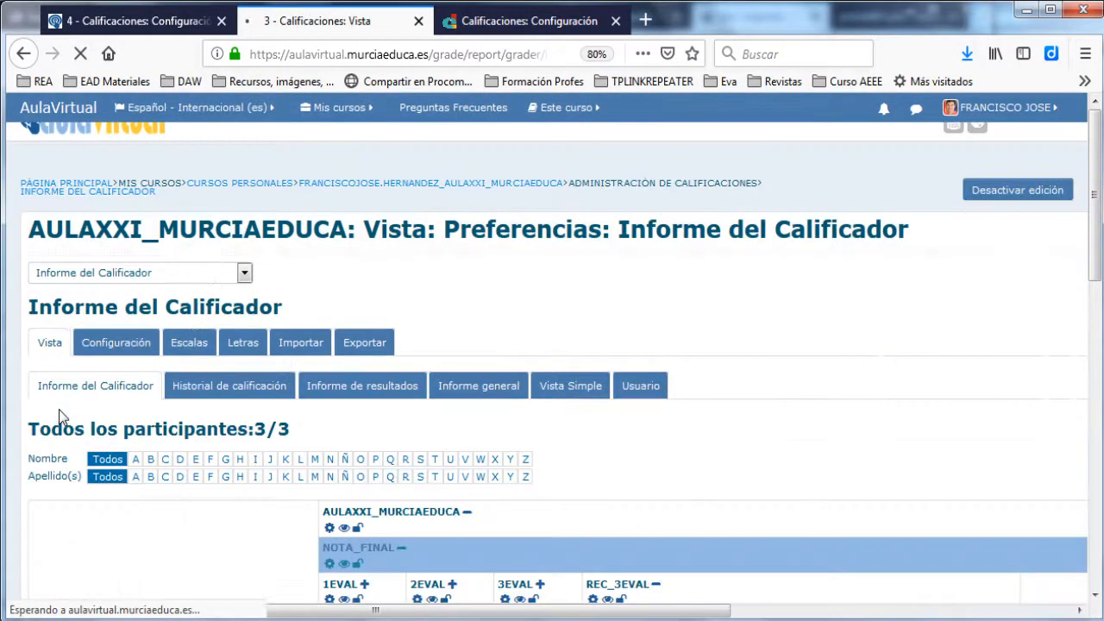
{"action": "scroll", "coordinate": [62, 412], "scroll_direction": "down", "scroll_amount": 3}
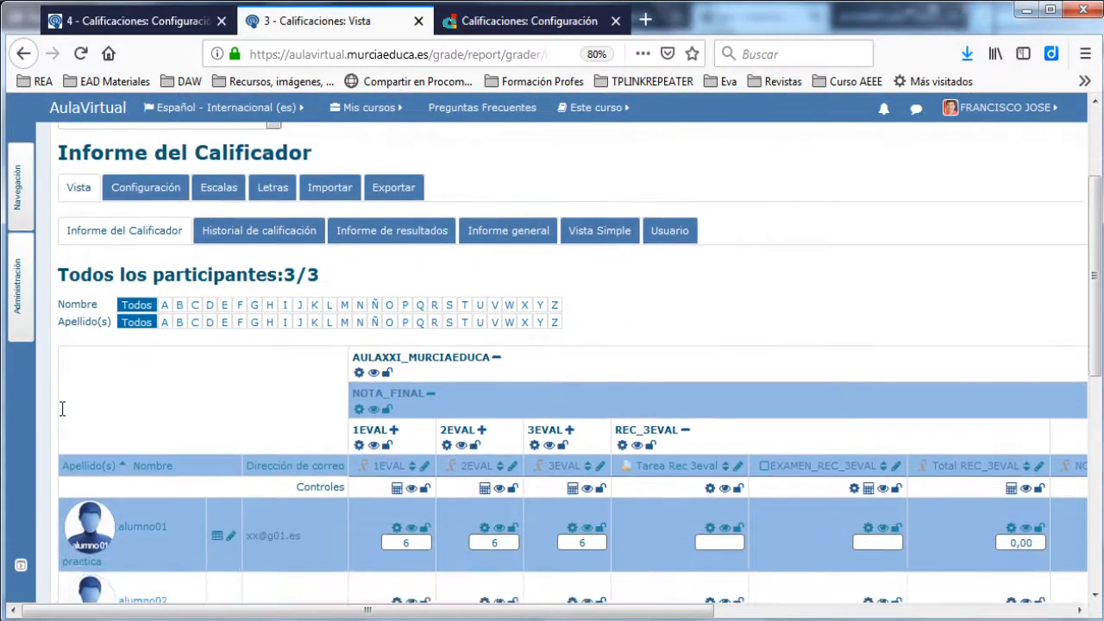
{"action": "scroll", "coordinate": [62, 409], "scroll_direction": "up", "scroll_amount": 3}
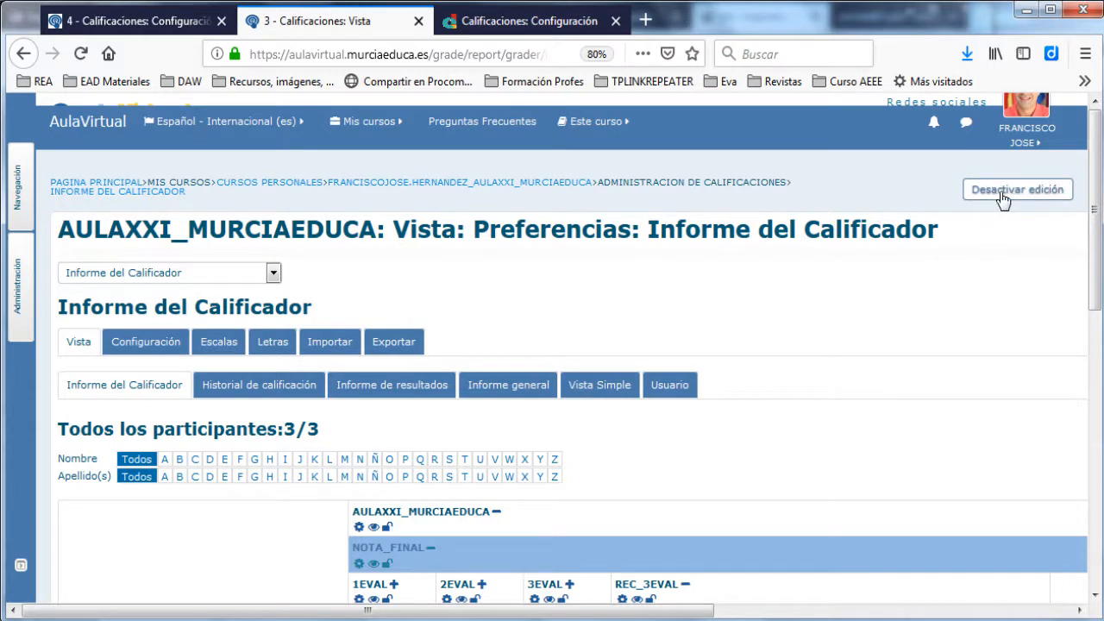
{"action": "scroll", "coordinate": [940, 235], "scroll_direction": "down", "scroll_amount": 6}
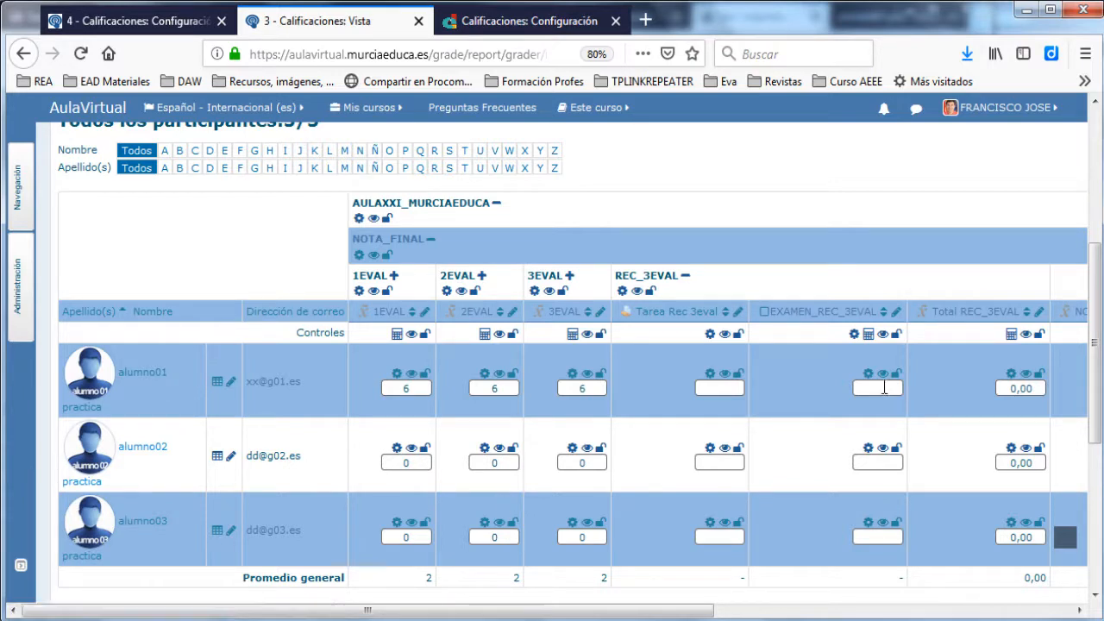
Grade the first student with 5 in Tarea Rec 3eval and 10 in EXAMEN_REC_3EVAL, and save the changes
{"action": "left_click", "coordinate": [733, 390]}
{"action": "type", "text": "5"}
{"action": "left_click", "coordinate": [866, 390]}
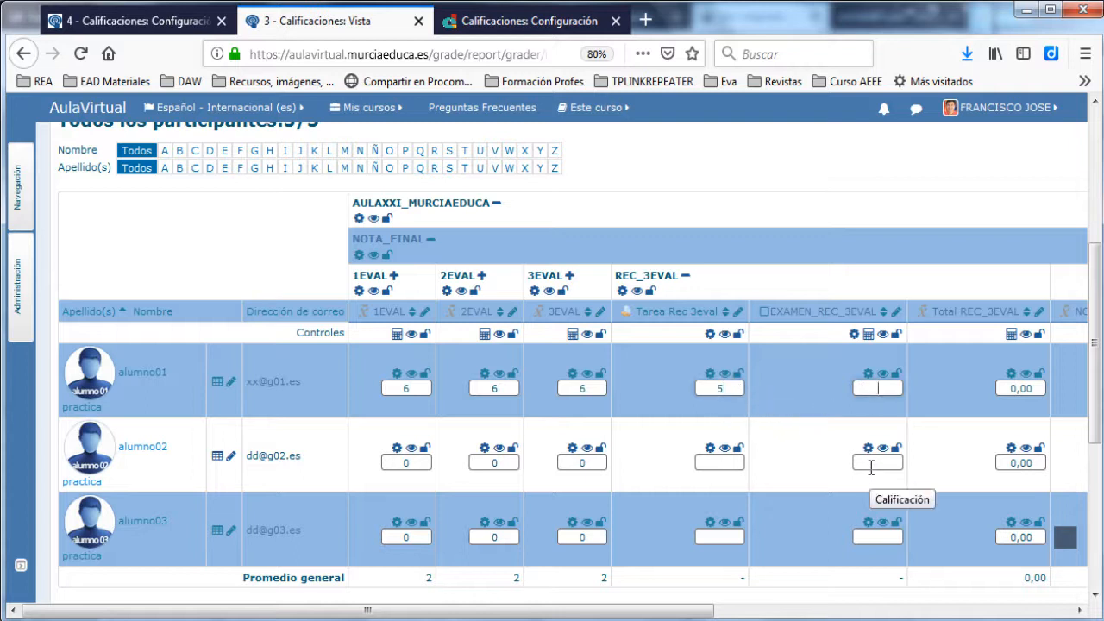
{"action": "type", "text": "10"}
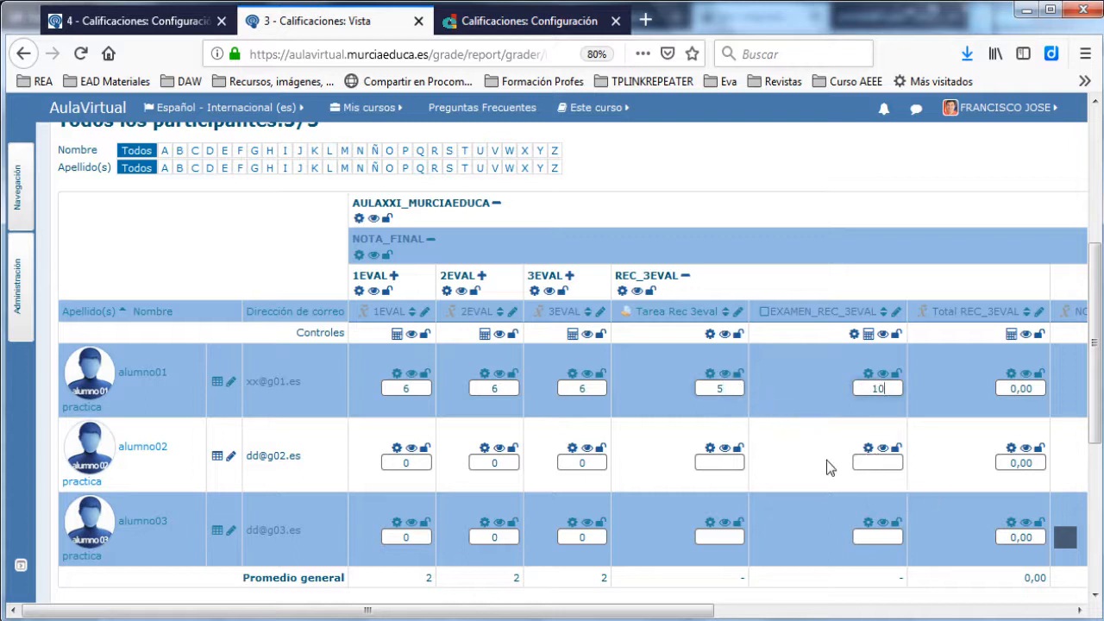
{"action": "scroll", "coordinate": [527, 477], "scroll_direction": "down", "scroll_amount": 2}
{"action": "left_click", "coordinate": [113, 543]}
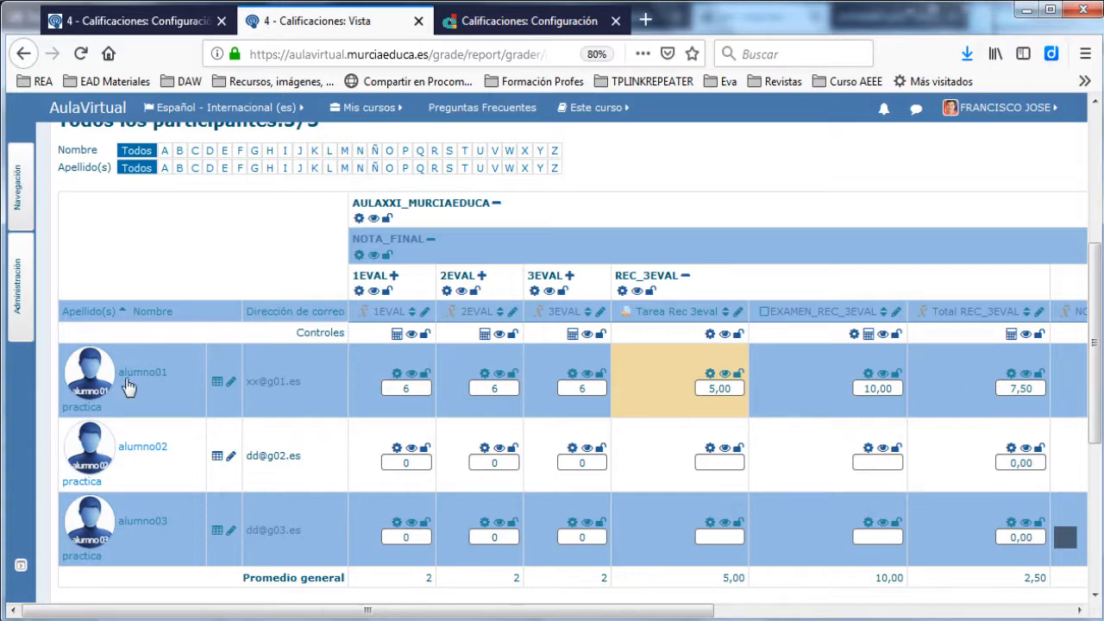
Turn off editing in the grader report to review the first student's recovery grades, and return to the grade configuration tab
{"action": "scroll", "coordinate": [120, 380], "scroll_direction": "up", "scroll_amount": 3}
{"action": "scroll", "coordinate": [778, 333], "scroll_direction": "up", "scroll_amount": 2}
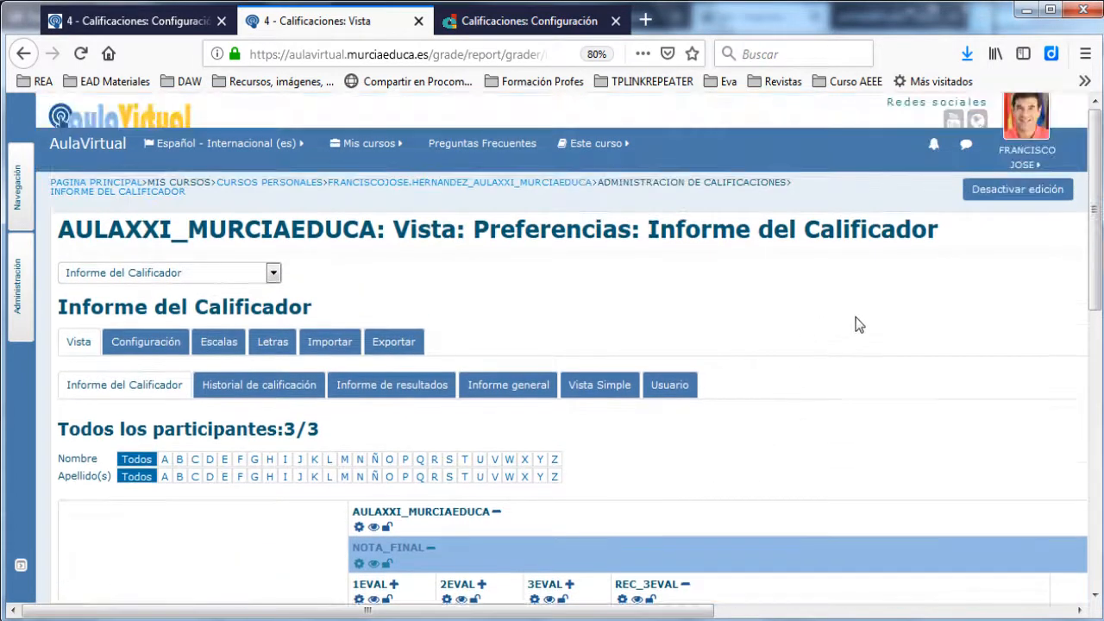
{"action": "left_click", "coordinate": [983, 195]}
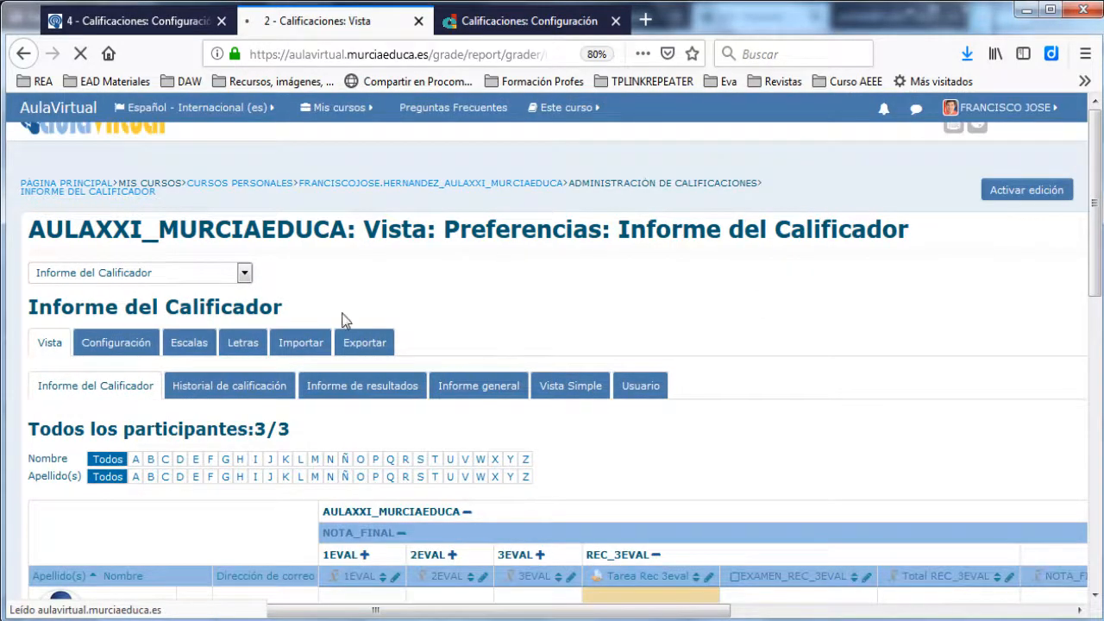
{"action": "scroll", "coordinate": [346, 400], "scroll_direction": "down", "scroll_amount": 1}
{"action": "scroll", "coordinate": [346, 401], "scroll_direction": "down", "scroll_amount": 3}
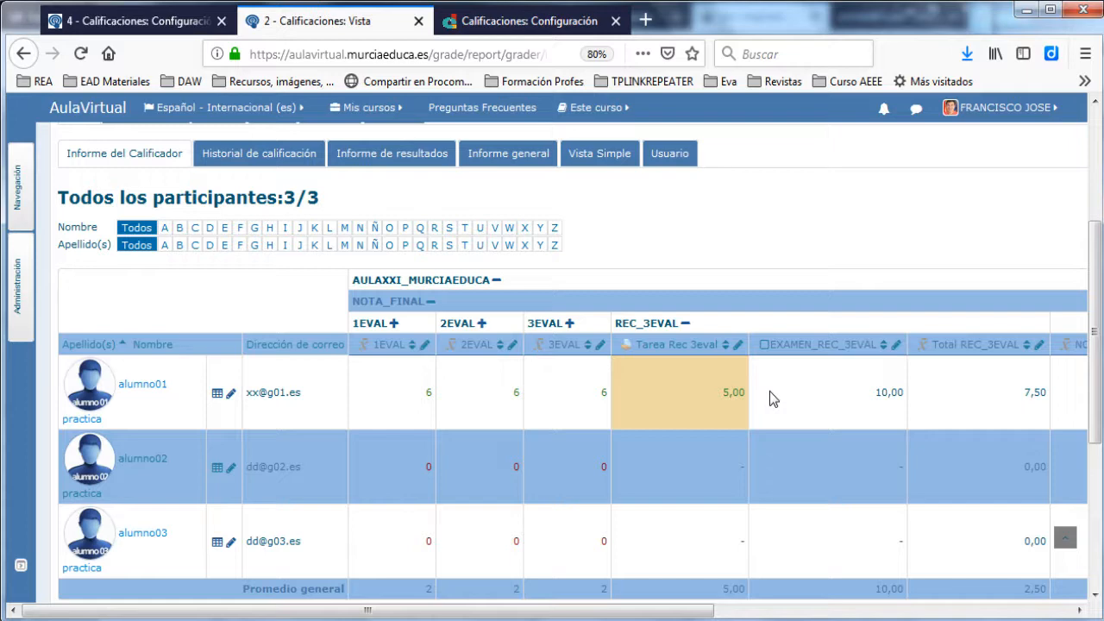
{"action": "key", "text": "ctrl+shift+Tab"}
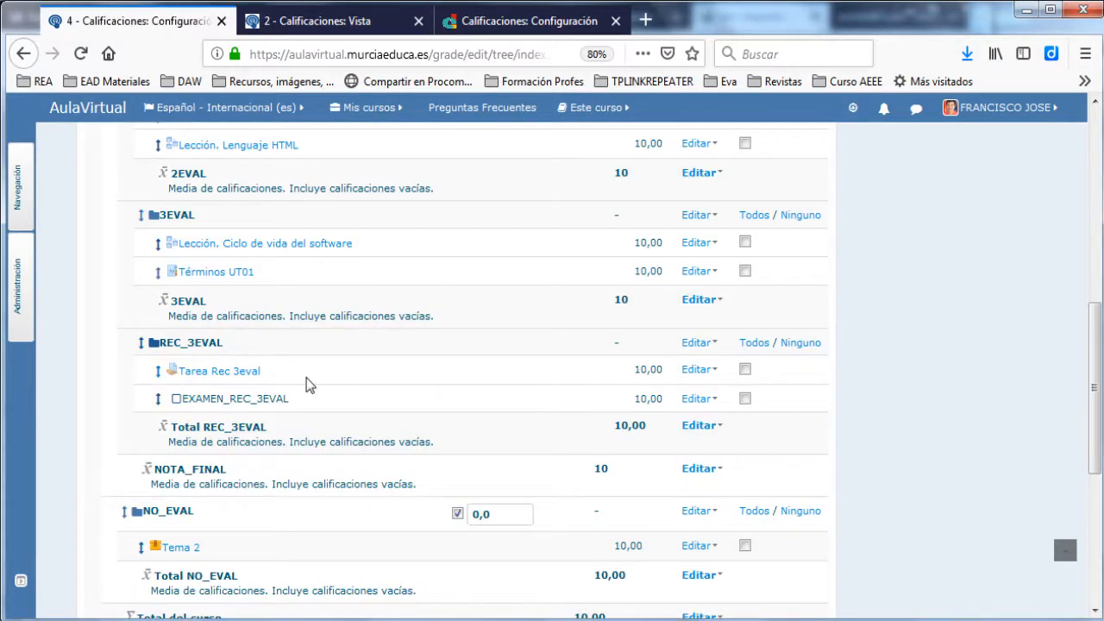